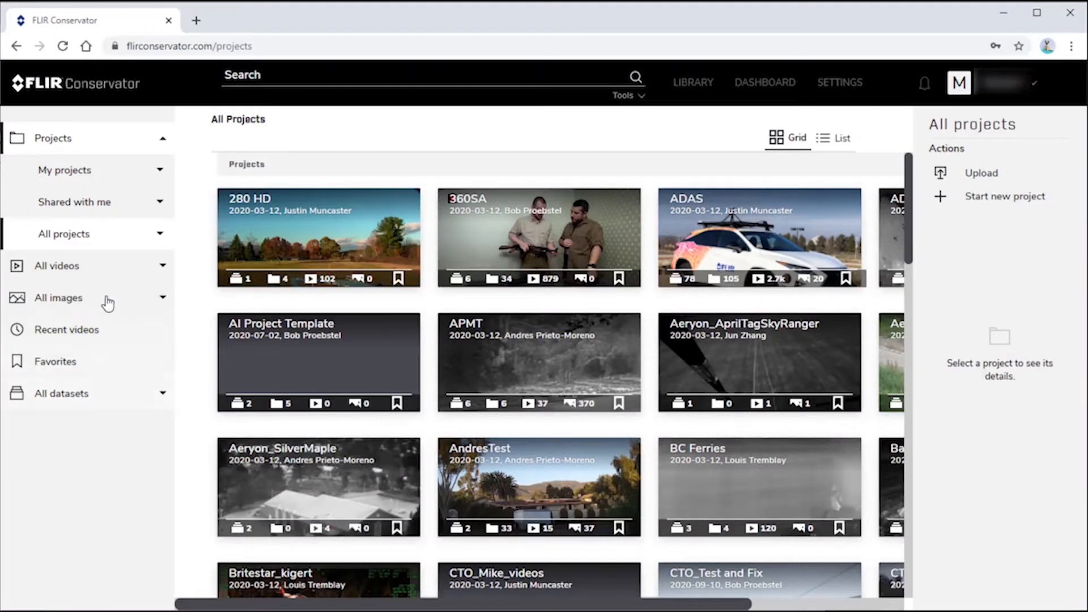
From My projects, create an empty project named MJF_Thermal_Vehicles
click(86, 242)
click(71, 173)
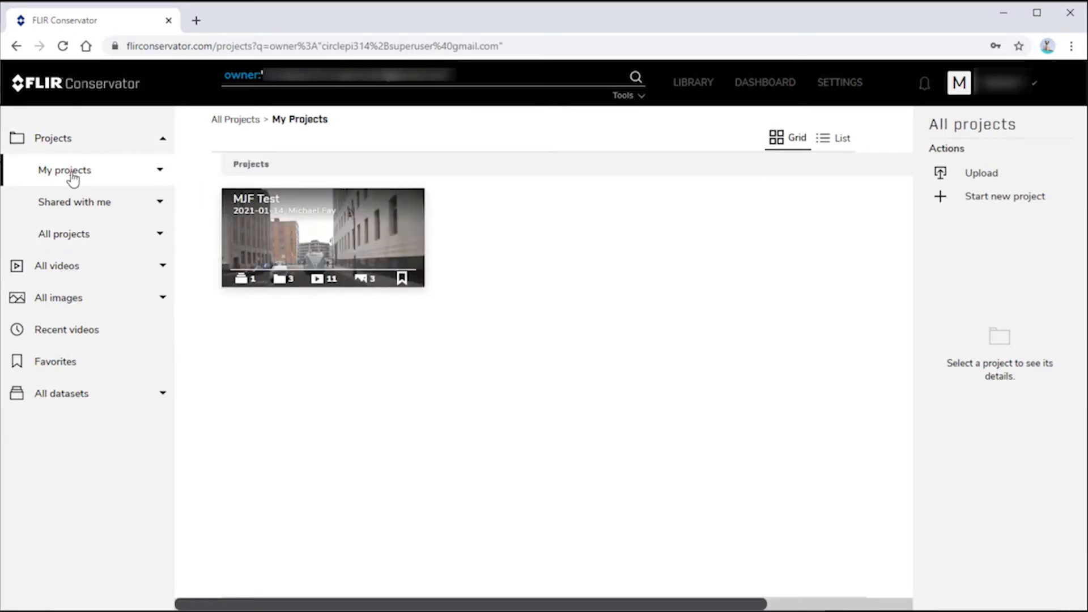
click(984, 207)
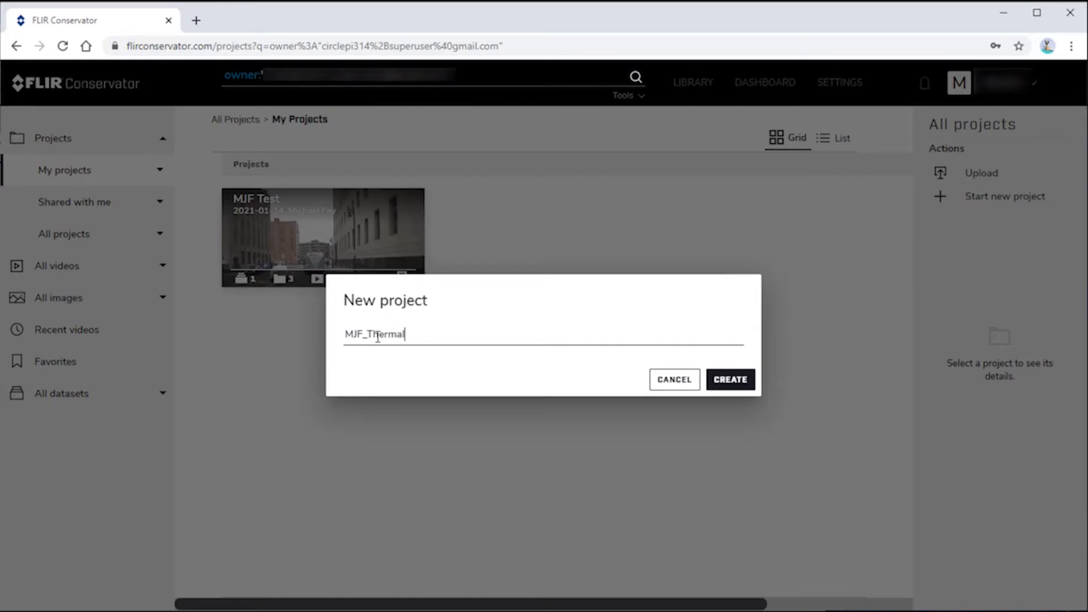
text(_Vehicles)
click(722, 383)
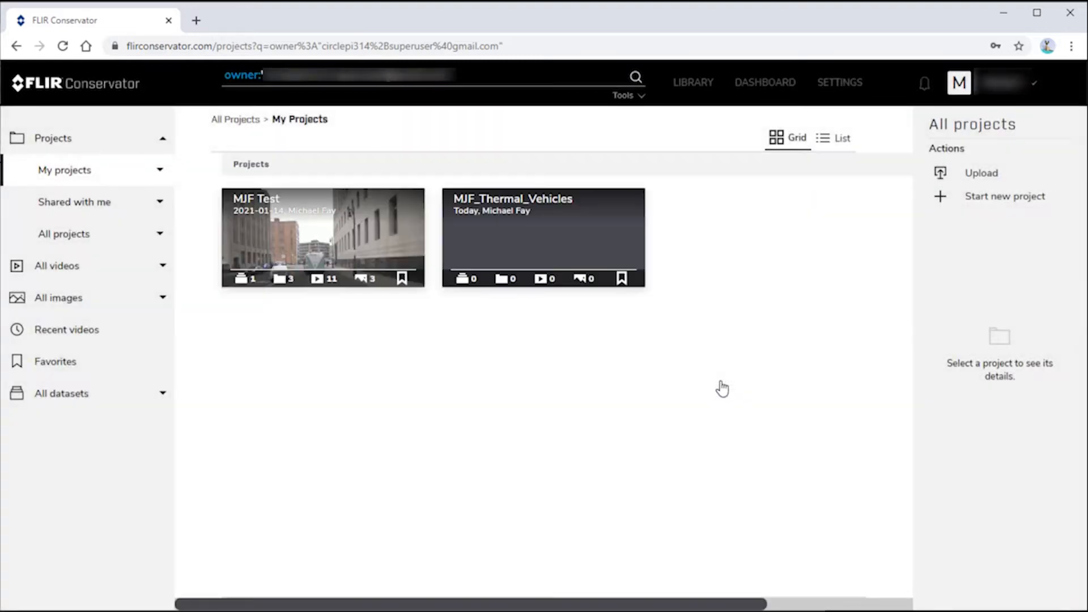
Describe MJF_Thermal_Vehicles as 'Thermal images of vehicles and persons' with a contact e-mail line, and save
click(523, 234)
click(466, 216)
text(Thermal images )
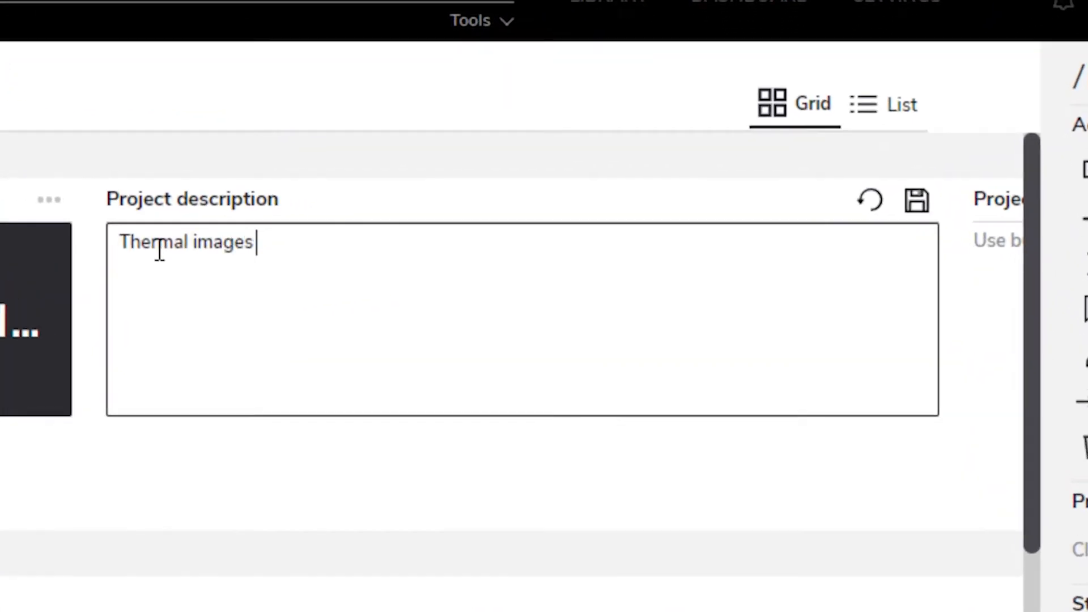
text(of vehicles and persons)
key(Return)
click(916, 201)
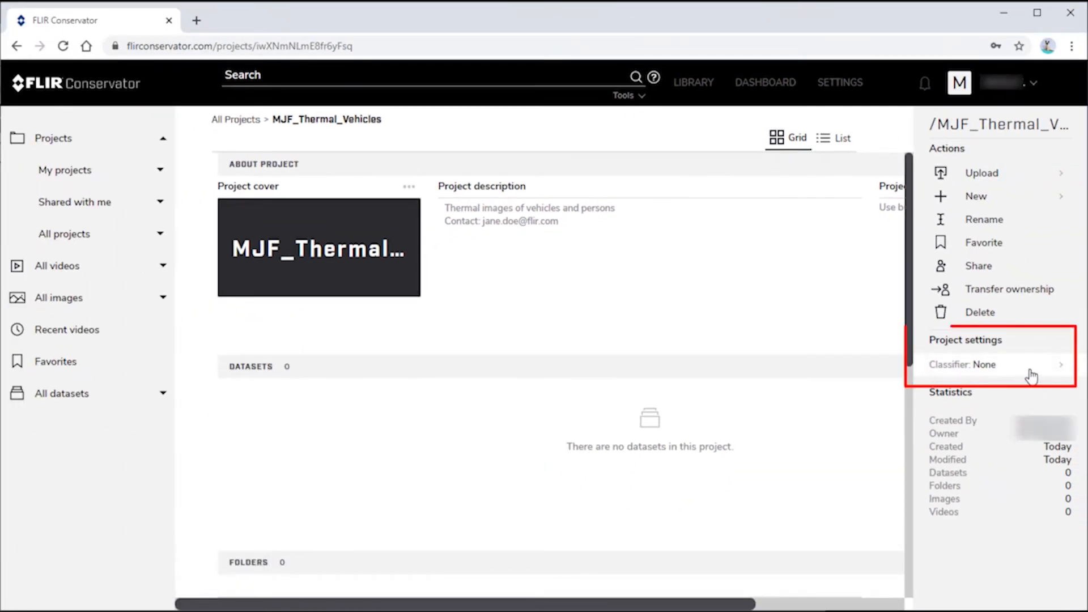
Pick Coco Refinedet Vgg 512x512 from the Classifier dropdown in Project settings
click(1062, 366)
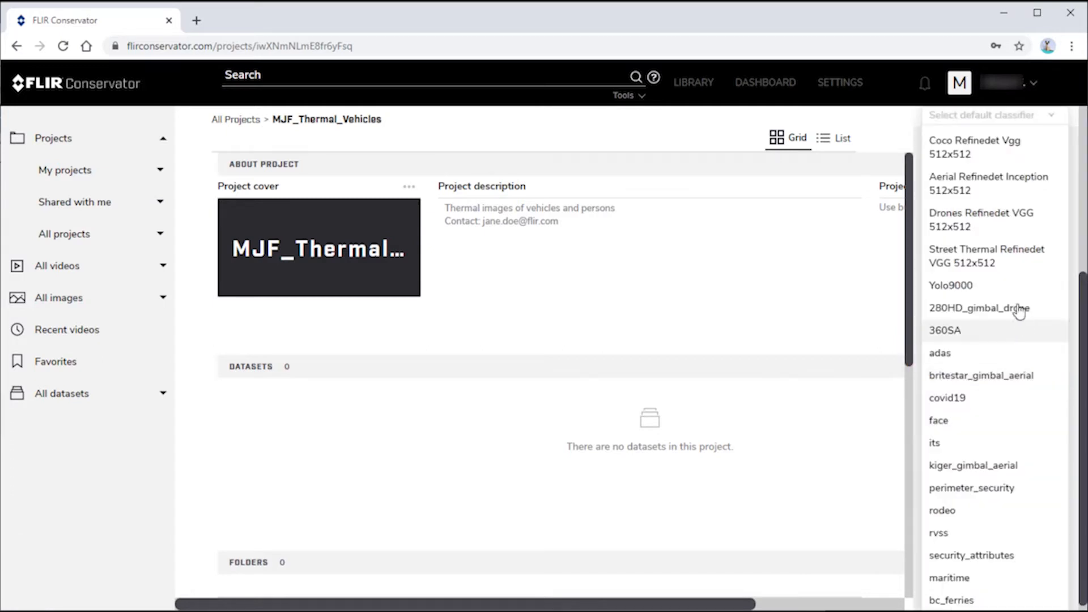
click(966, 149)
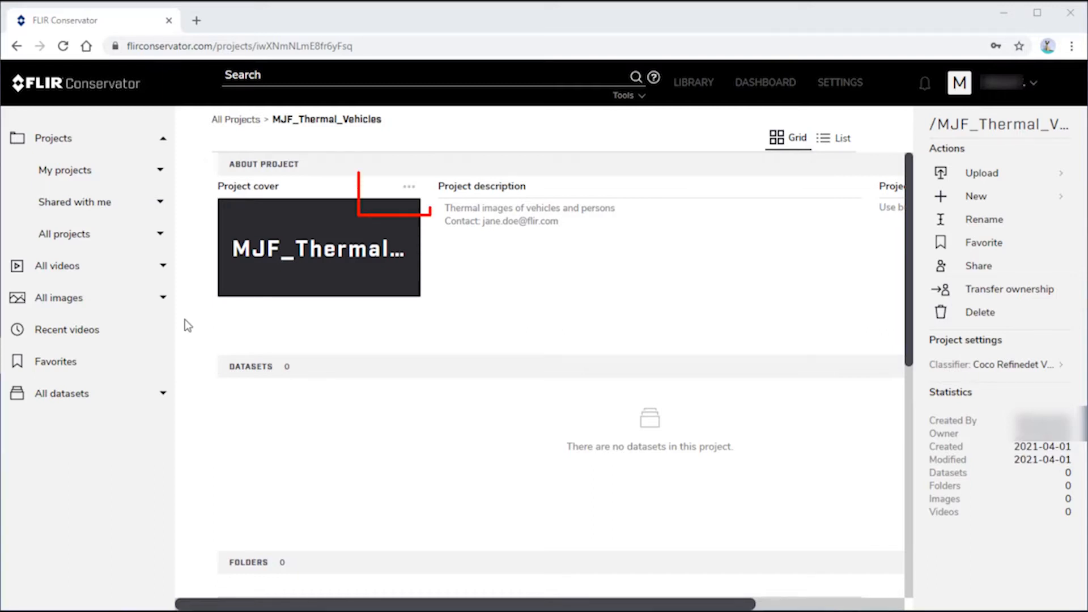
Upload ThermalCar.png from Downloads > All Video Data as the new project cover
click(408, 186)
click(371, 239)
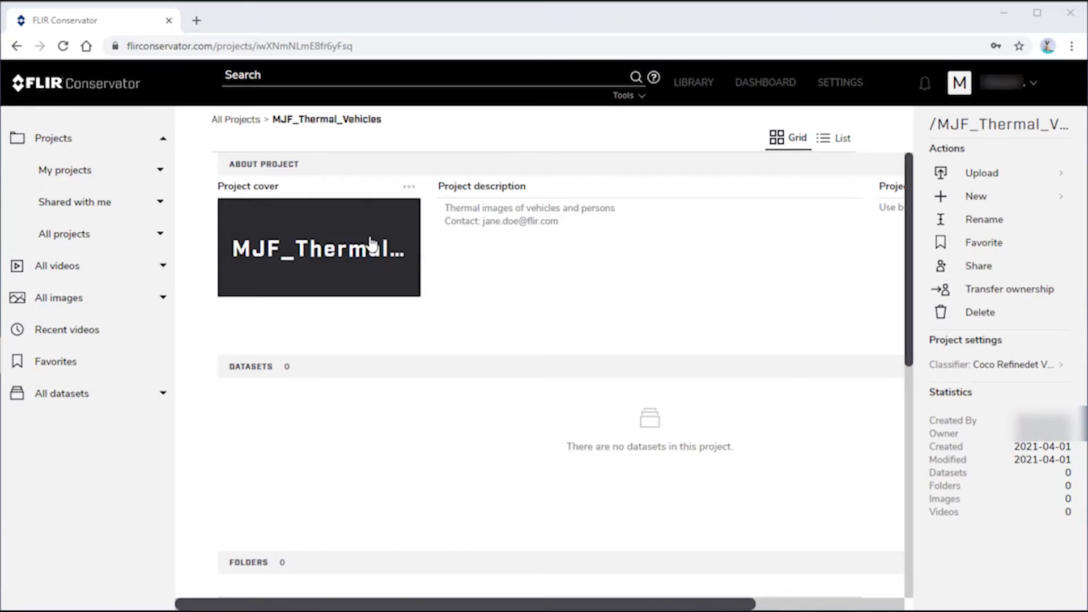
click(189, 38)
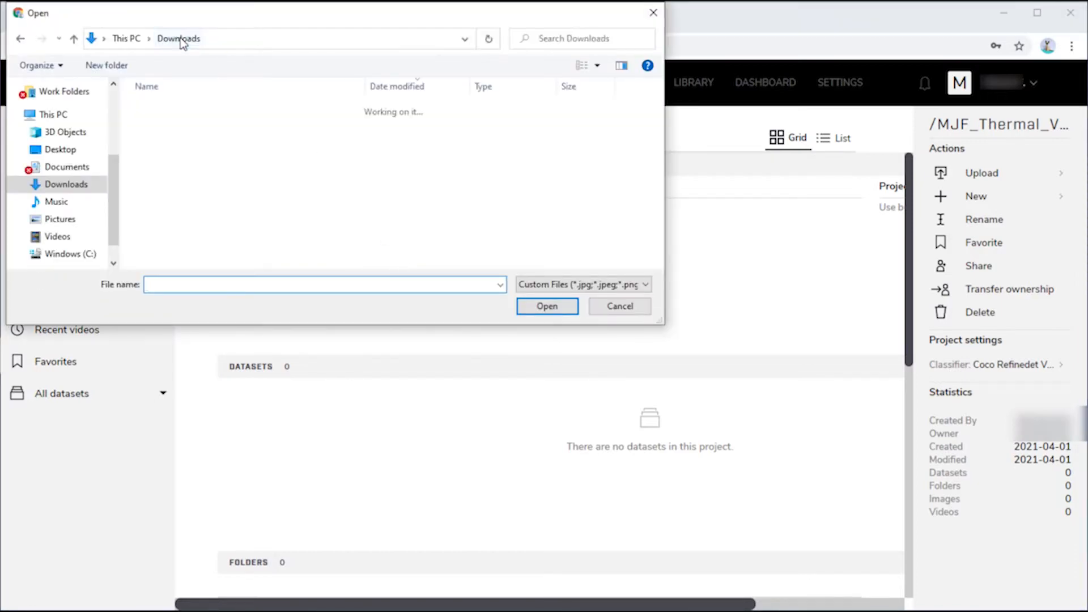
double_click(173, 144)
click(249, 138)
click(519, 303)
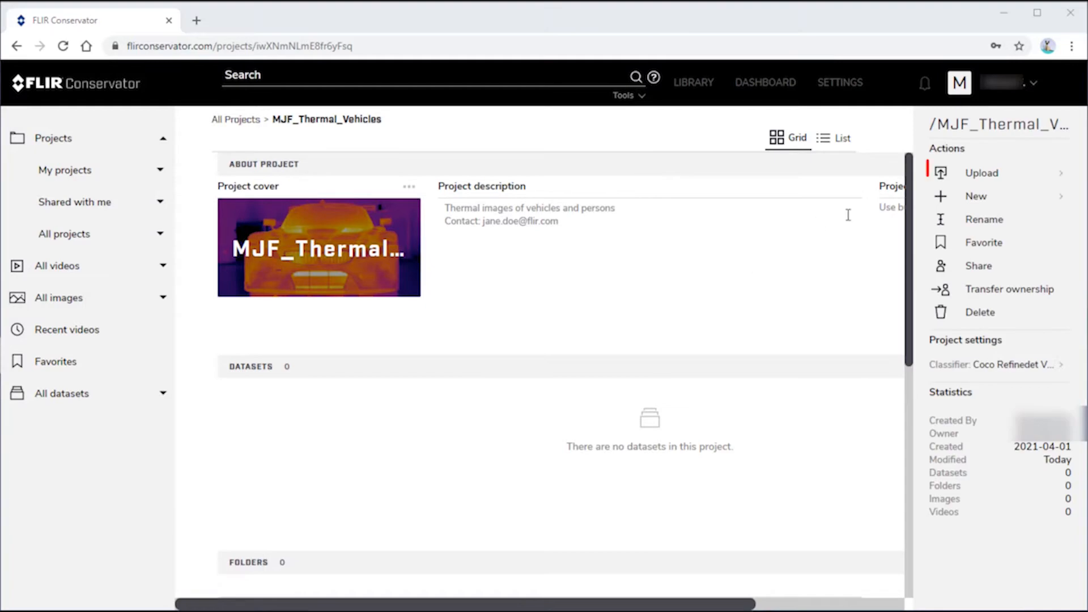
Upload Policy.docx as an associated file of MJF_Thermal_Vehicles
click(1057, 174)
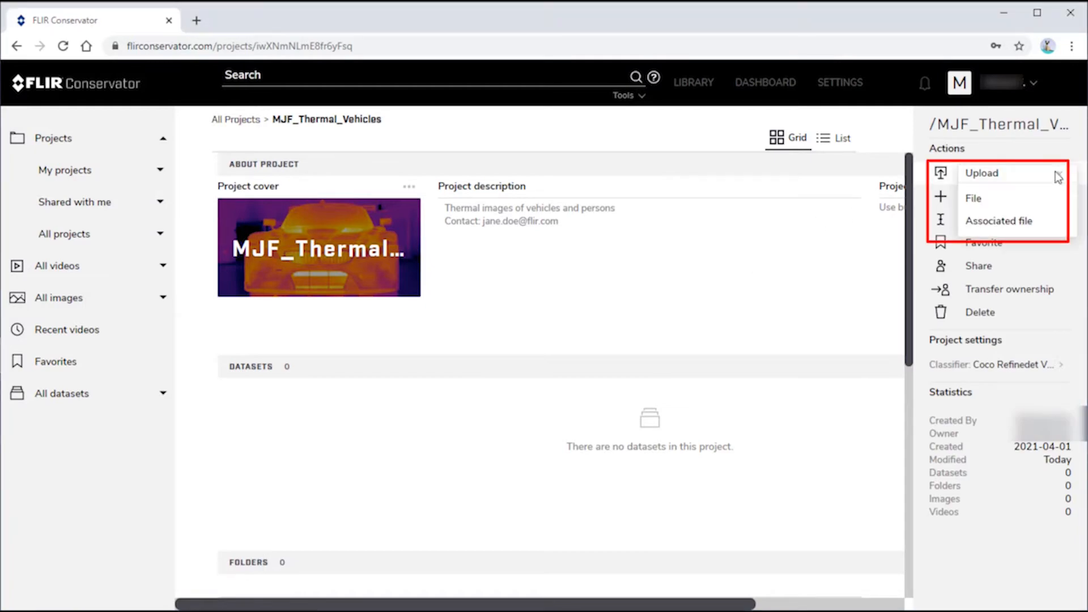
click(982, 225)
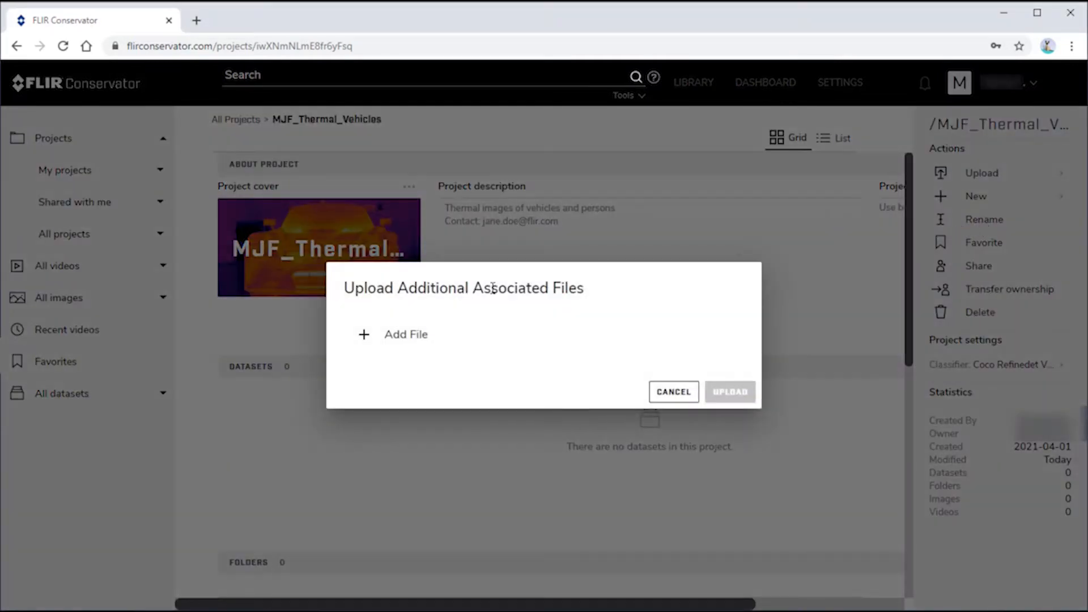
click(397, 337)
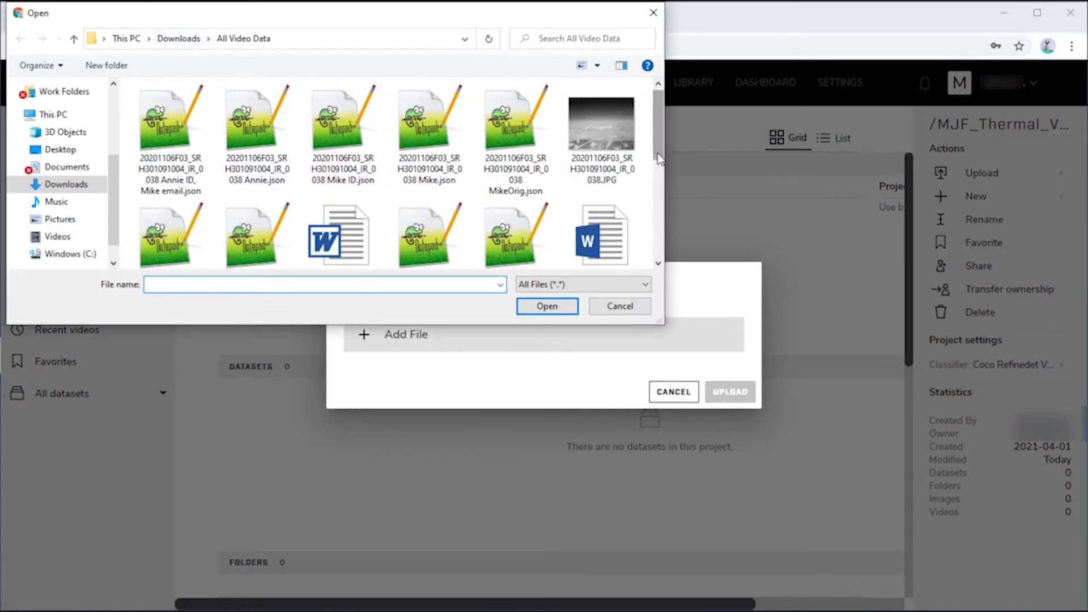
drag(657, 151, 657, 171)
double_click(590, 182)
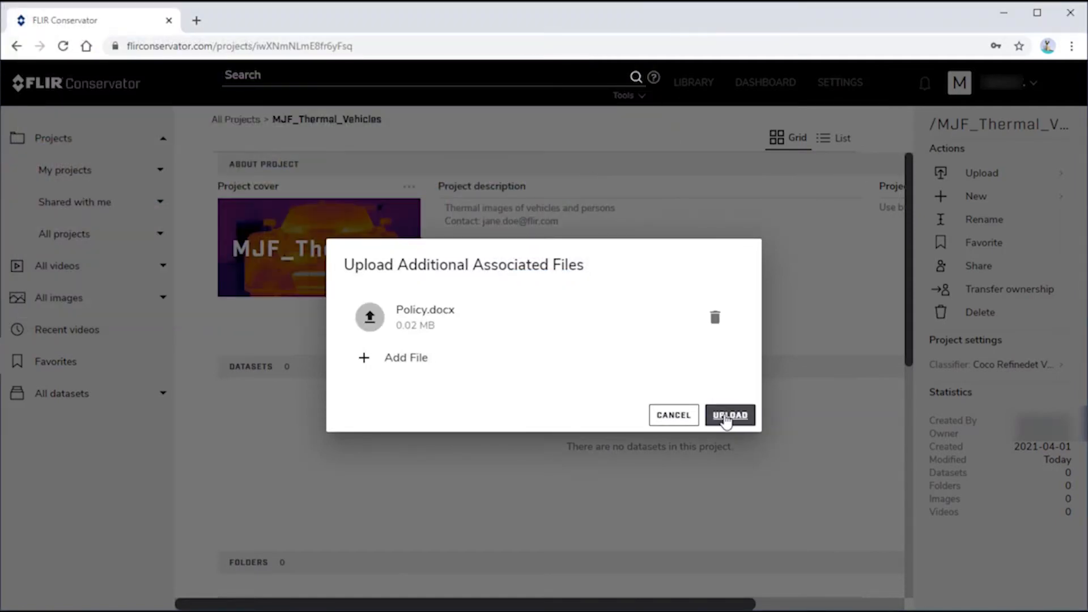
click(727, 416)
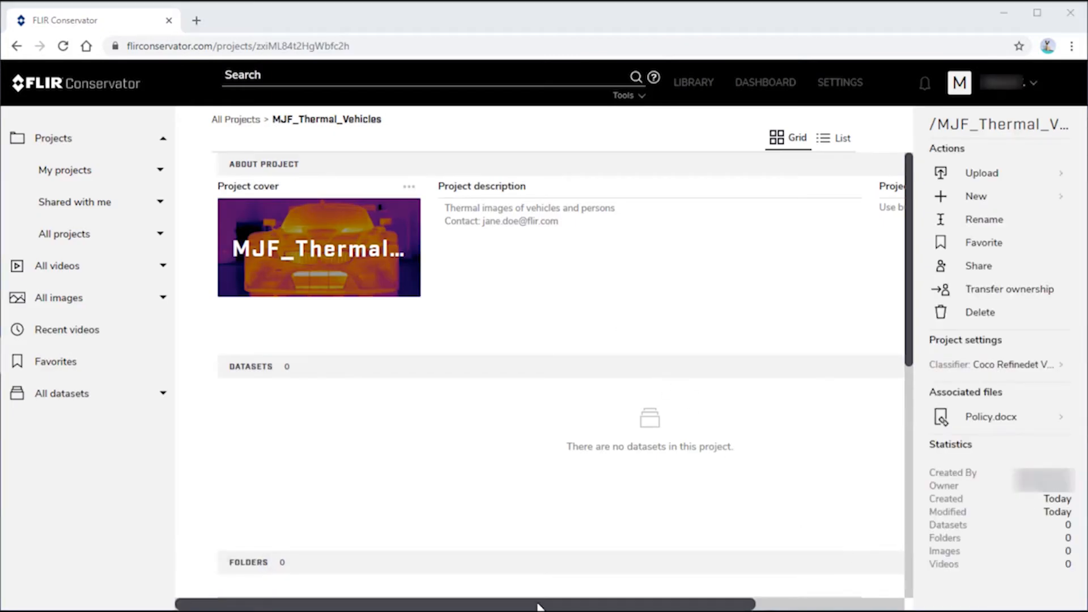
Upload wordcloud.png as the project wordcloud, showing terms like person, car and Thermal
drag(537, 606, 724, 606)
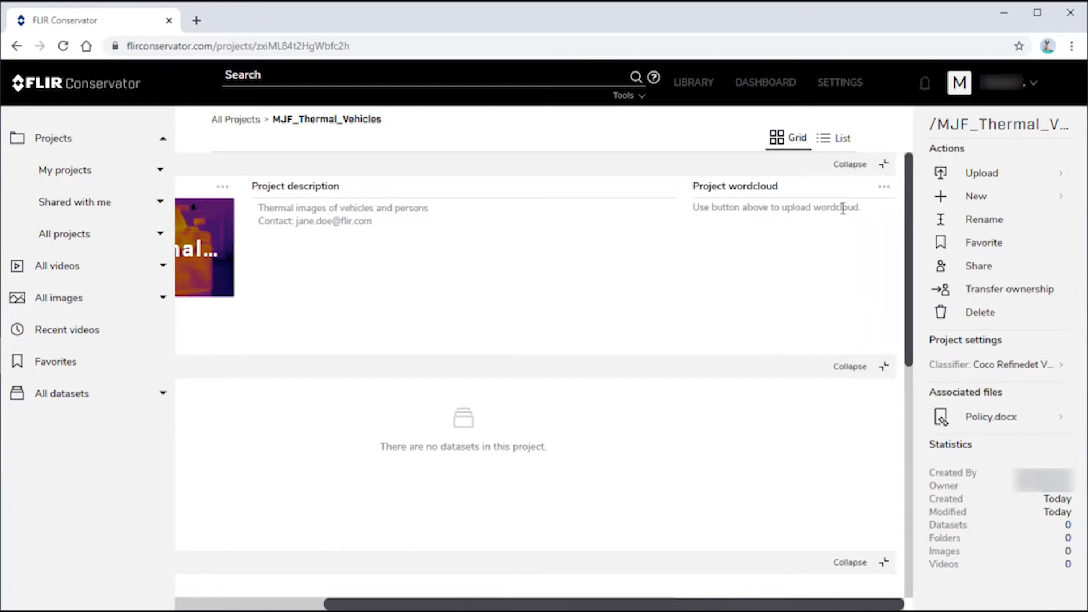
click(883, 187)
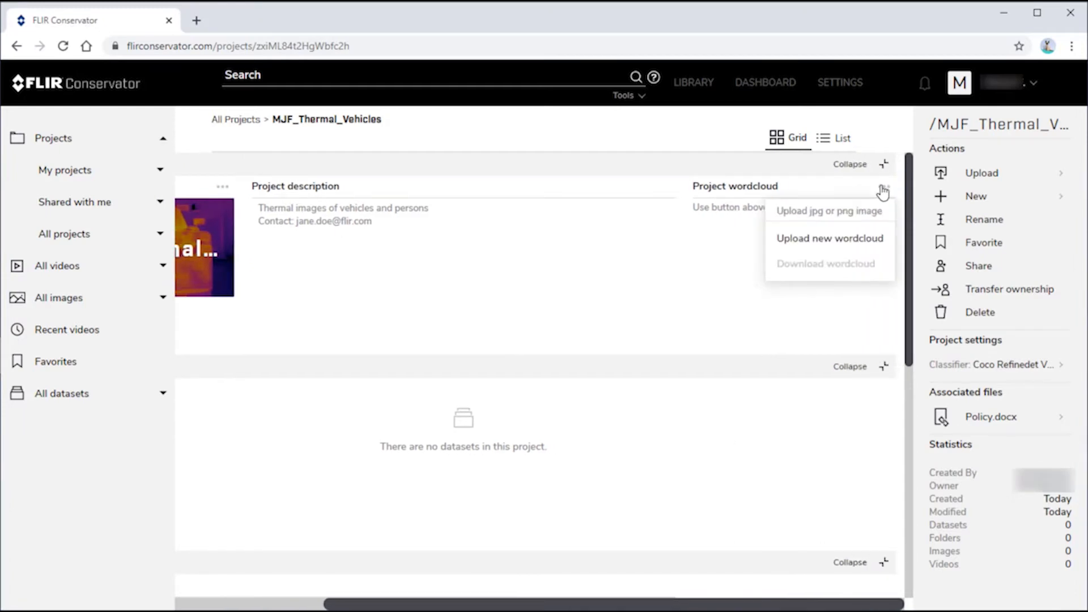
click(826, 239)
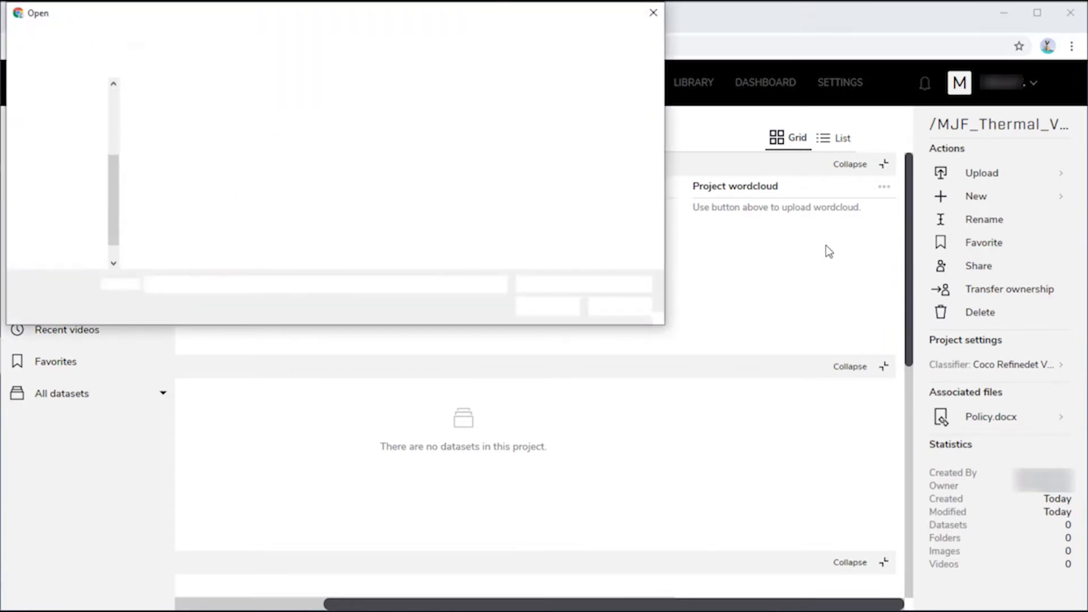
click(332, 139)
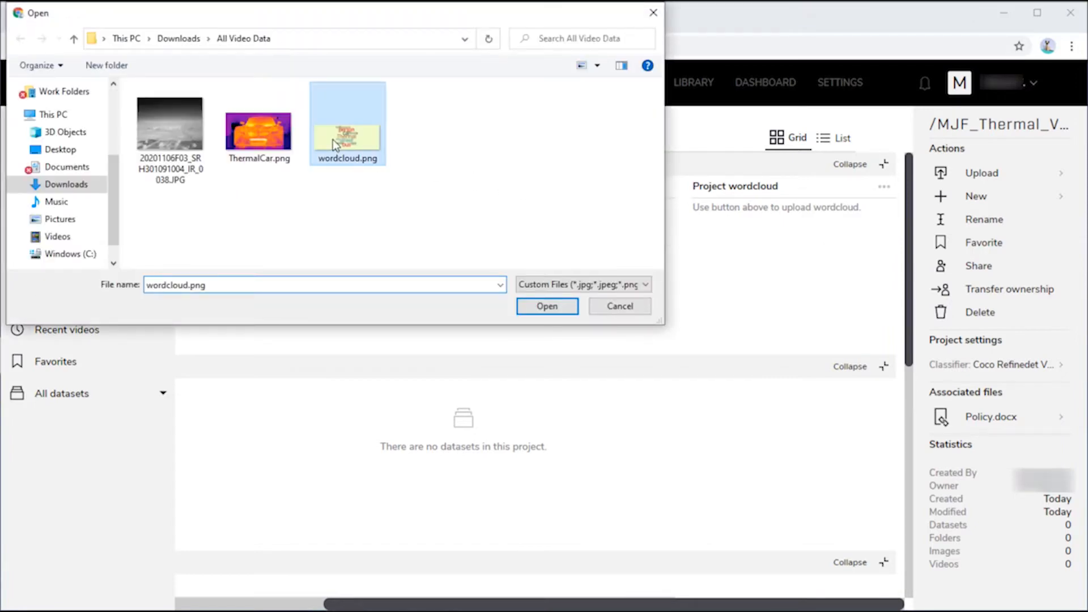
click(545, 308)
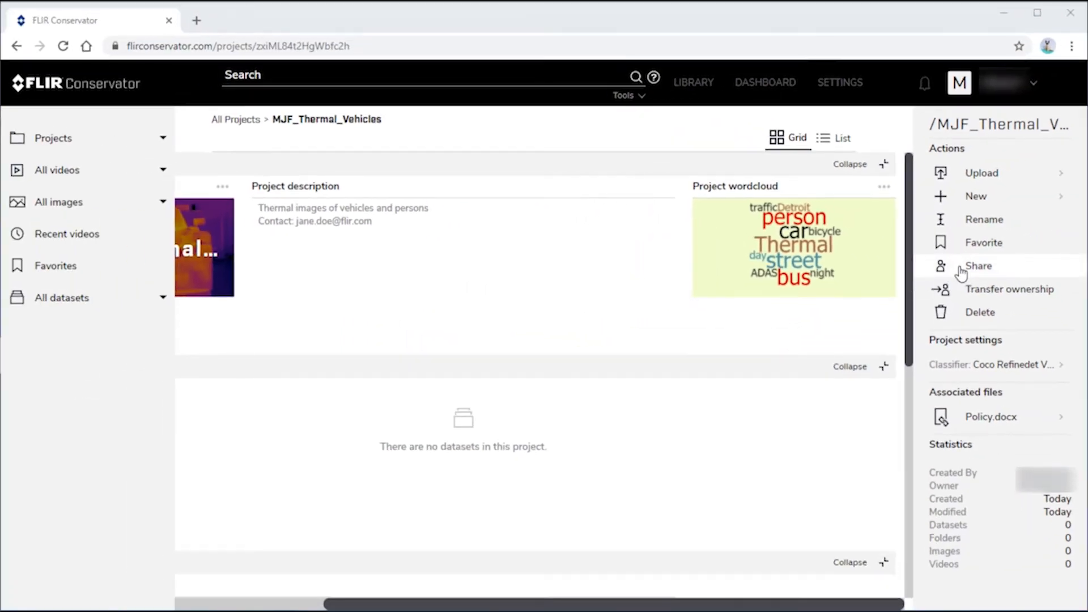
Grant the flir-users group (269 users) read-only access to the project and save
click(961, 274)
click(423, 291)
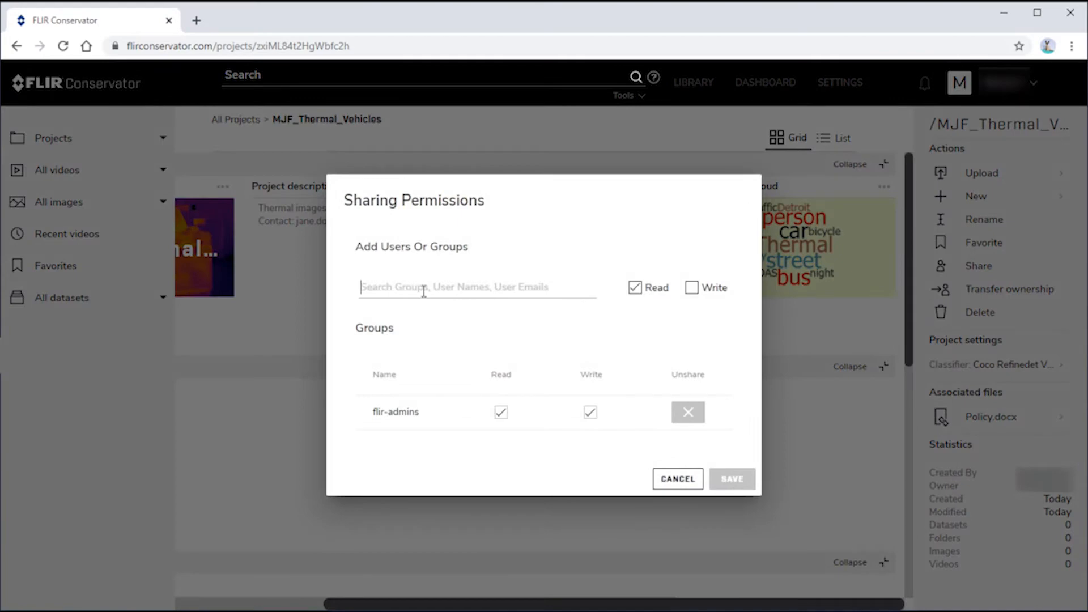
text(fl)
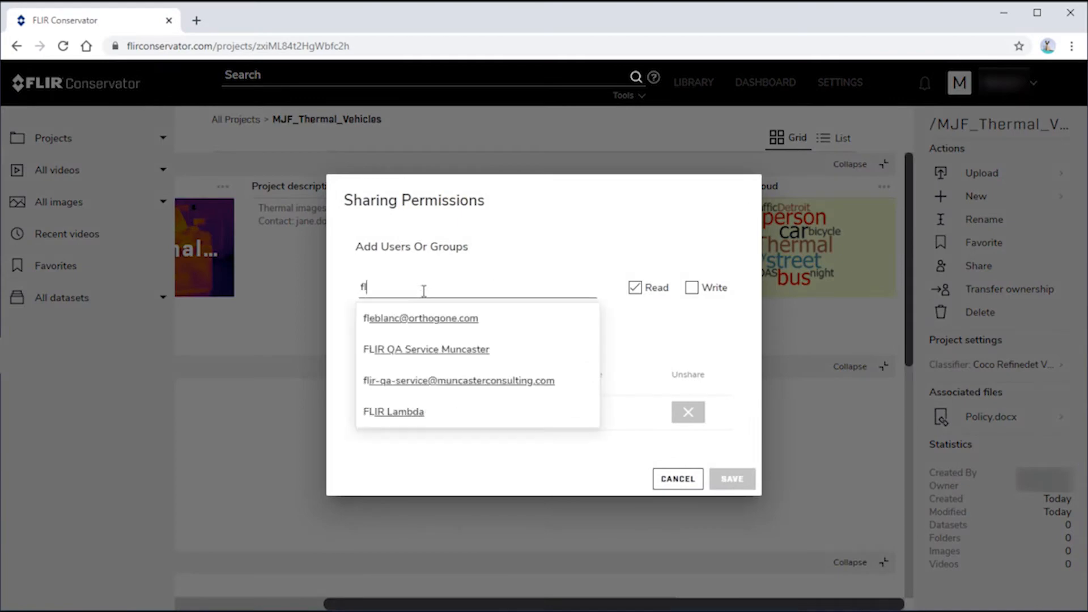
text(ir-users)
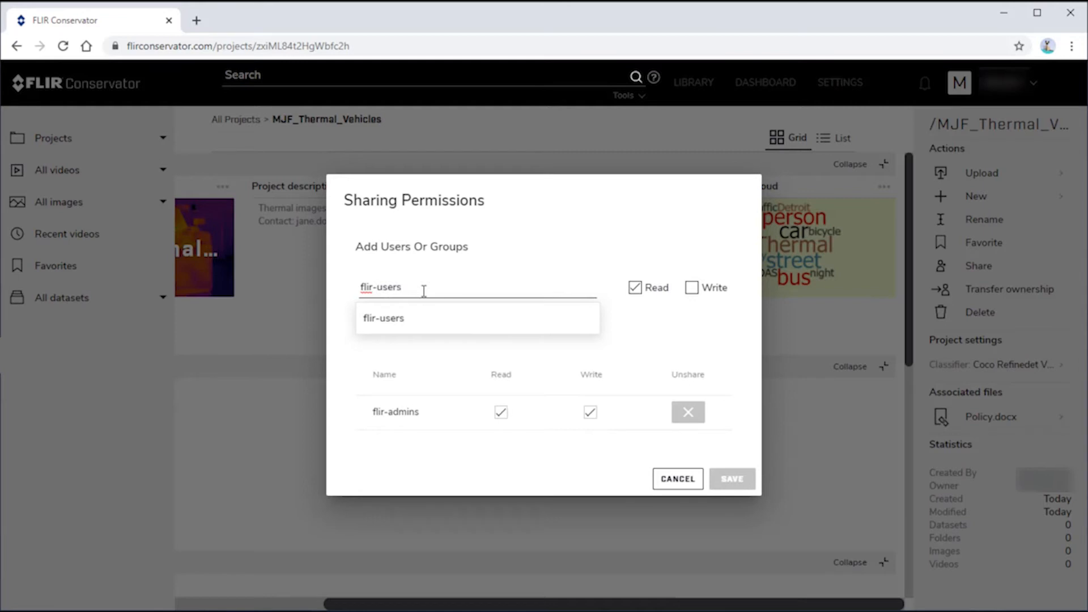
click(388, 317)
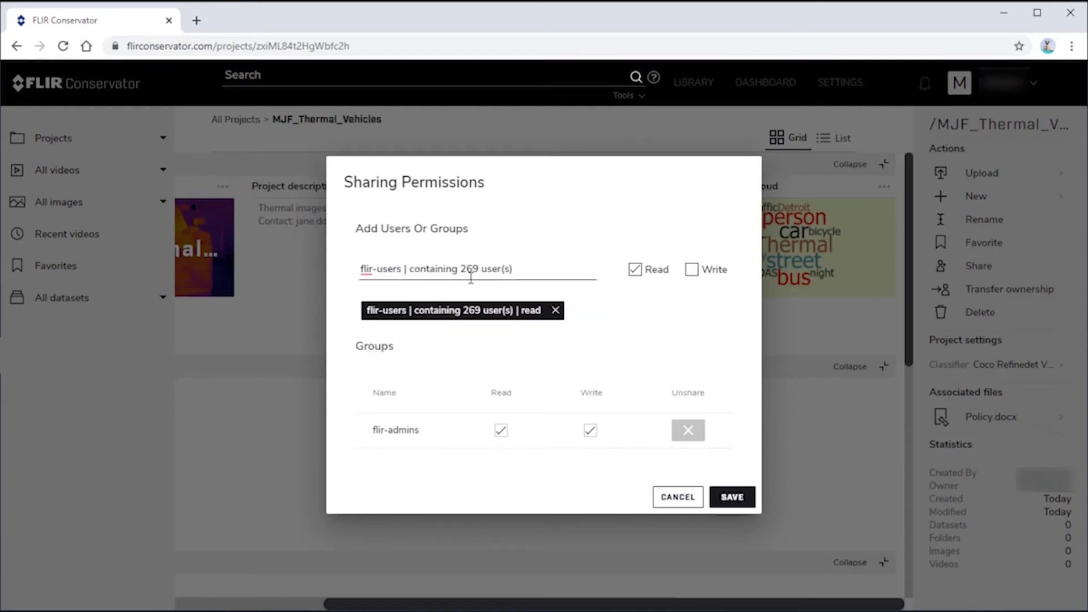
click(725, 498)
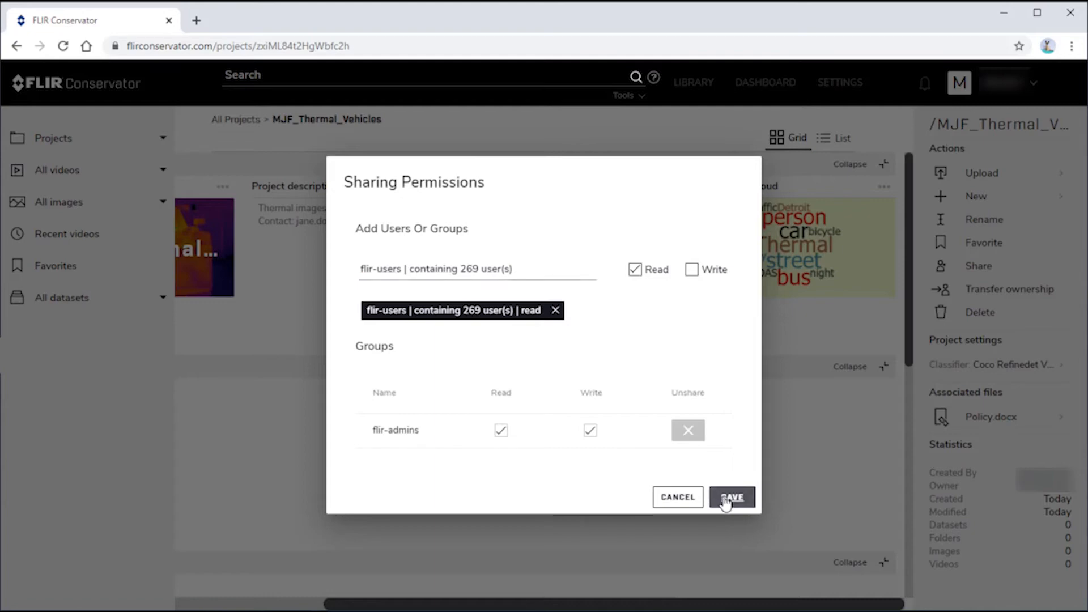
Add a new dataset called vehicle_thermal_img_train, bringing the dataset count to 1
click(991, 198)
click(987, 221)
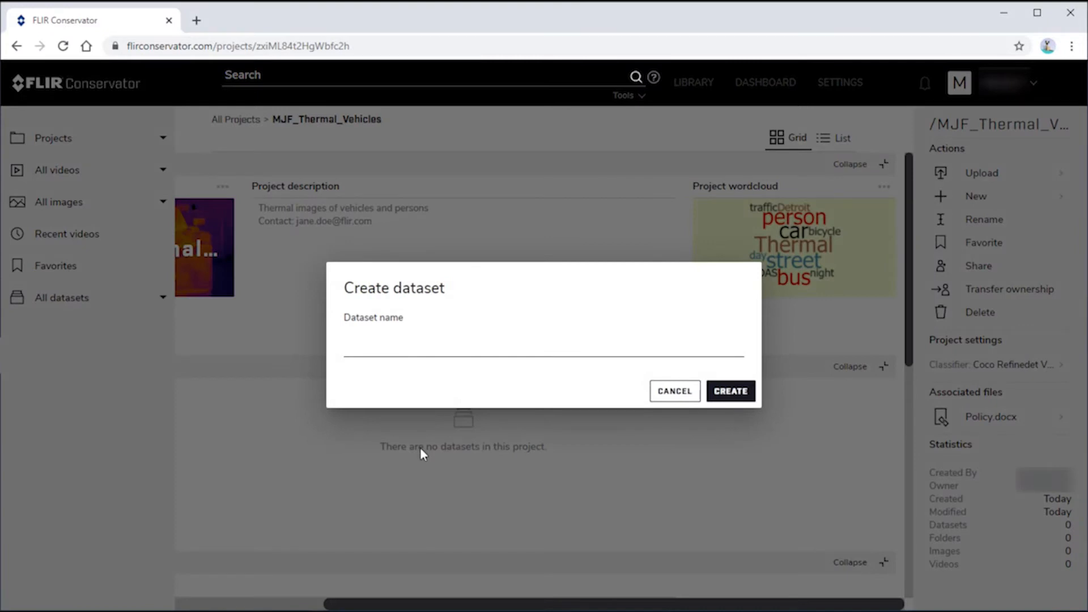
text(vehicle_thermal_img_train)
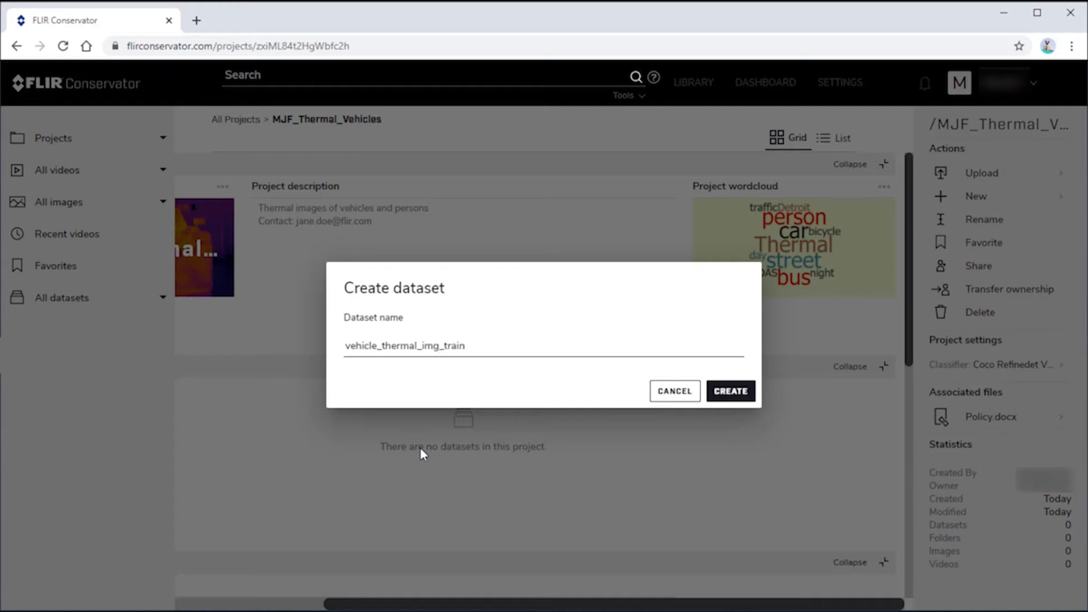
click(730, 395)
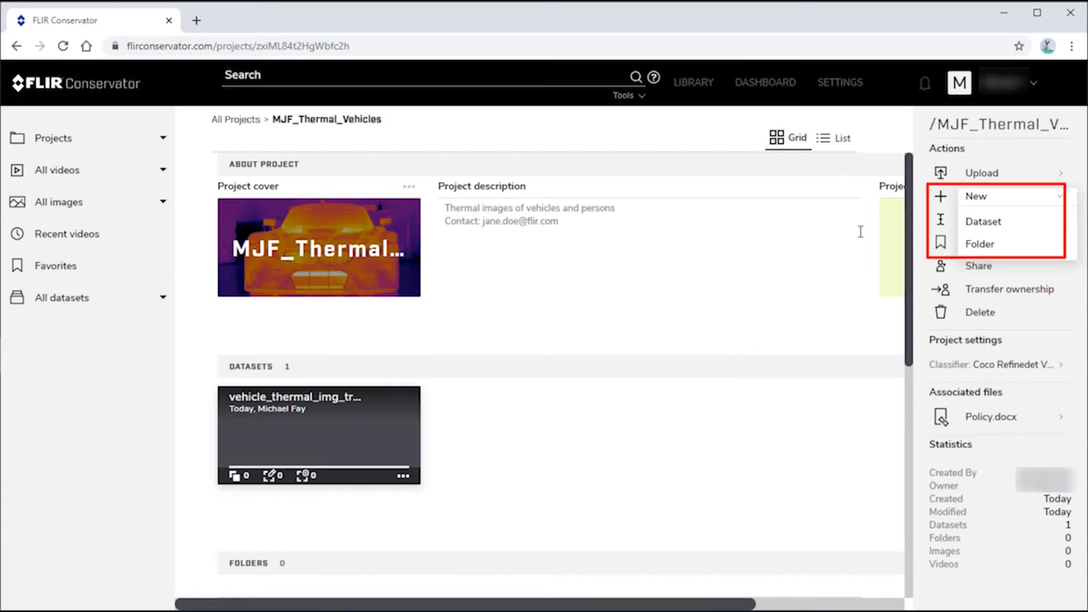
Create a folder named Inbox, bringing the project's folder count to 1
click(975, 245)
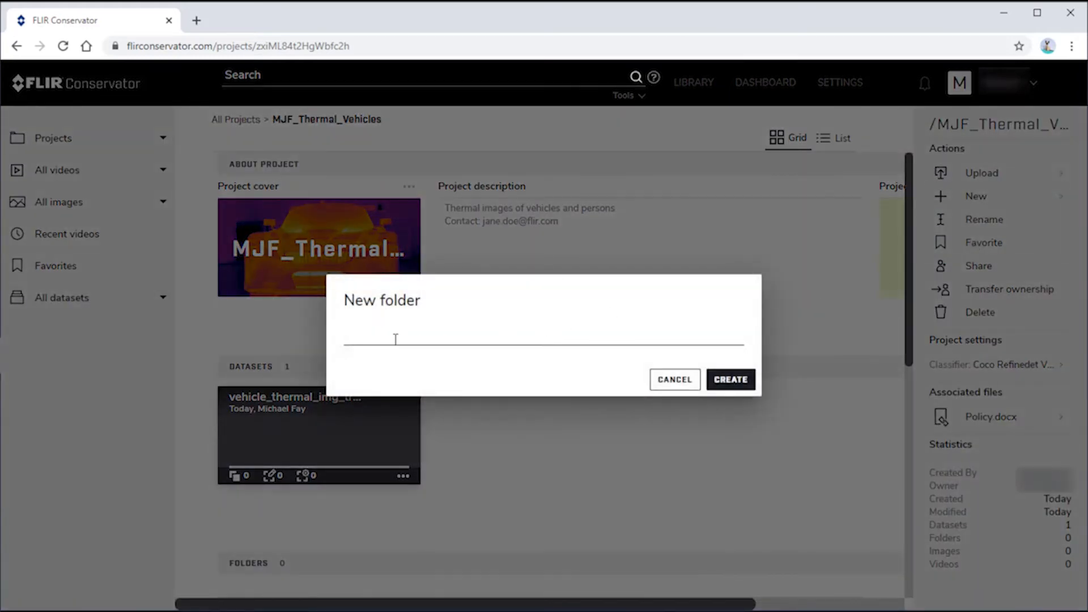
text(Inbox)
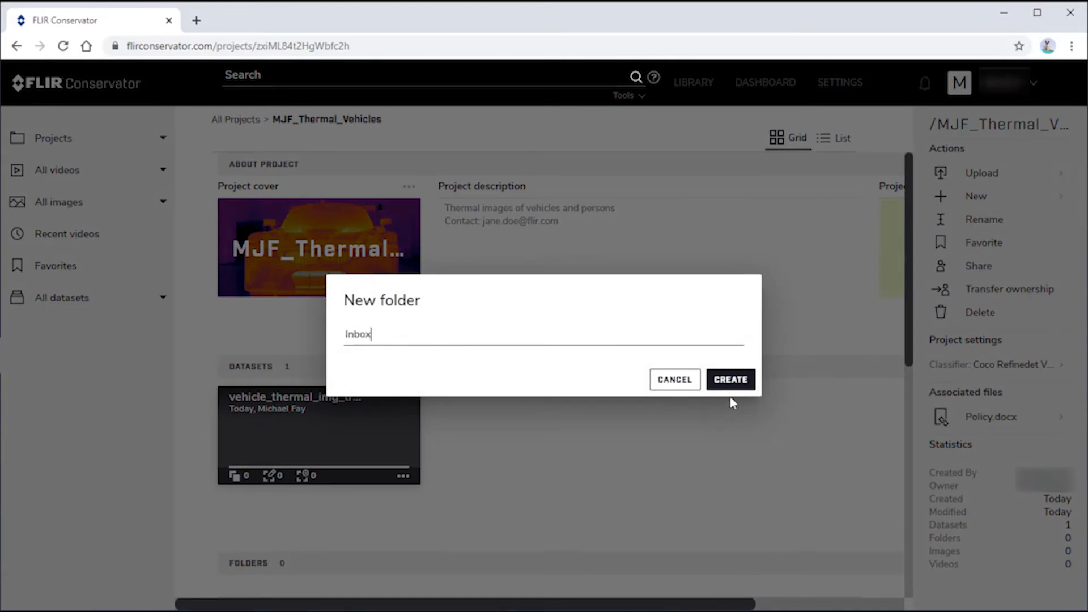
click(728, 379)
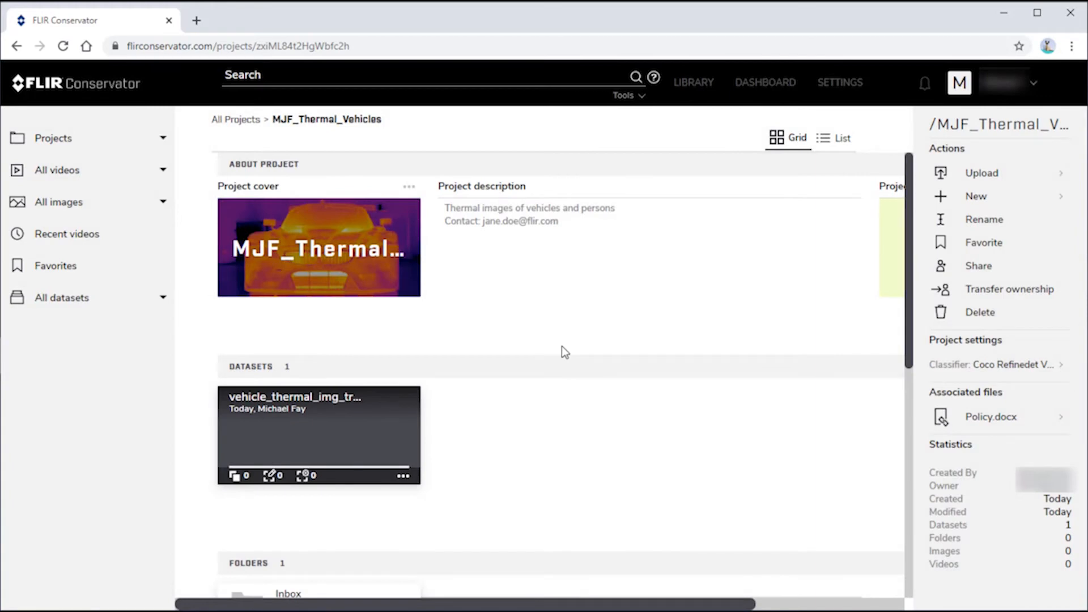
scroll(562, 348, down, 4)
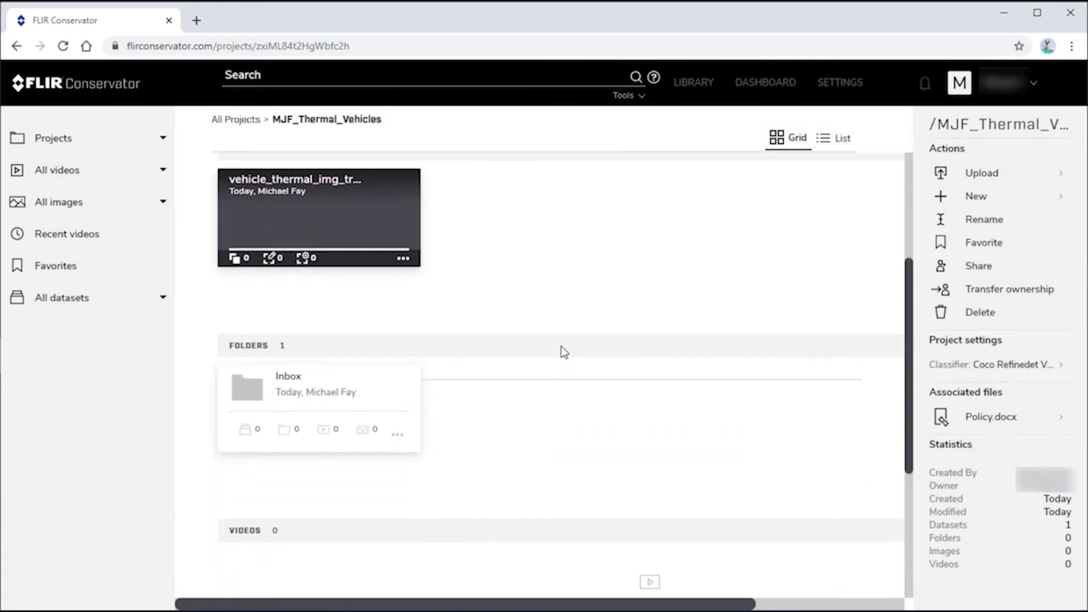
Create a new folder named Training in the project
scroll(561, 347, up, 4)
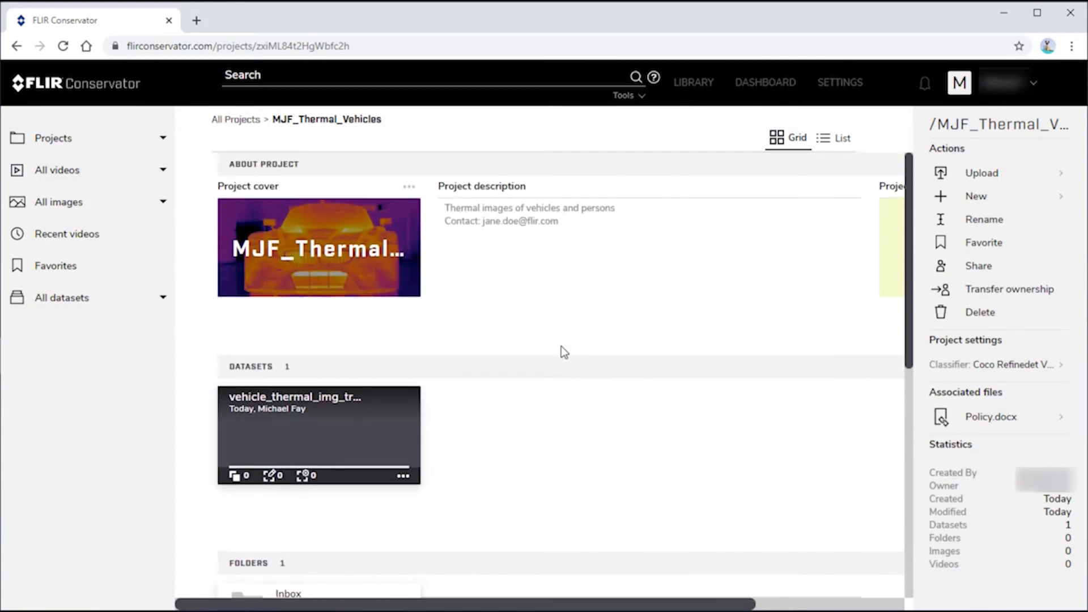
scroll(561, 347, down, 3)
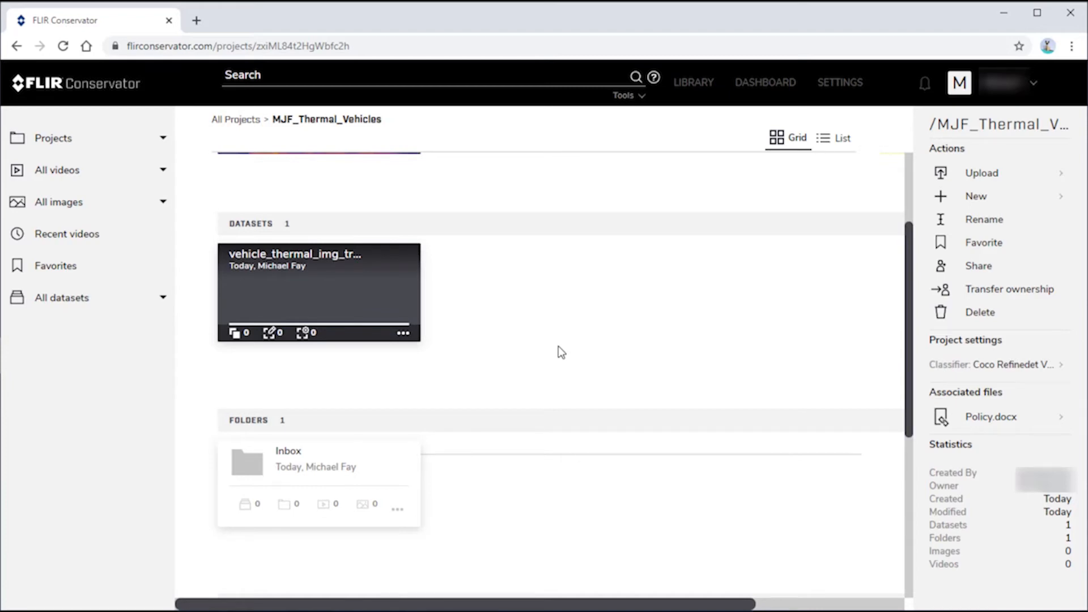
click(991, 197)
click(977, 248)
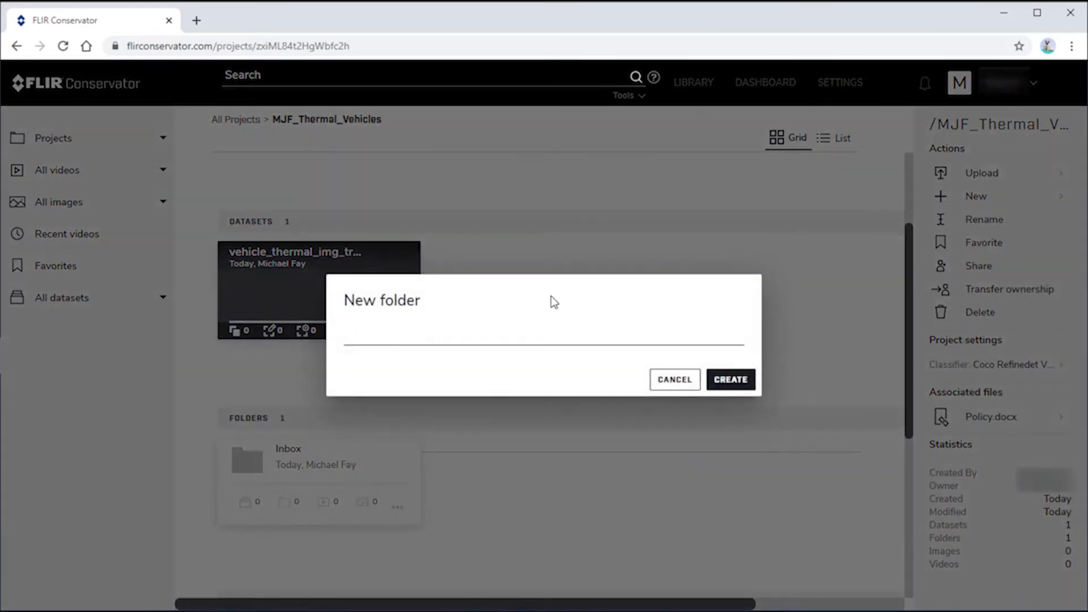
text(Training)
click(731, 381)
Create a Validation folder, bringing the folder count to 3, then select Inbox
click(972, 198)
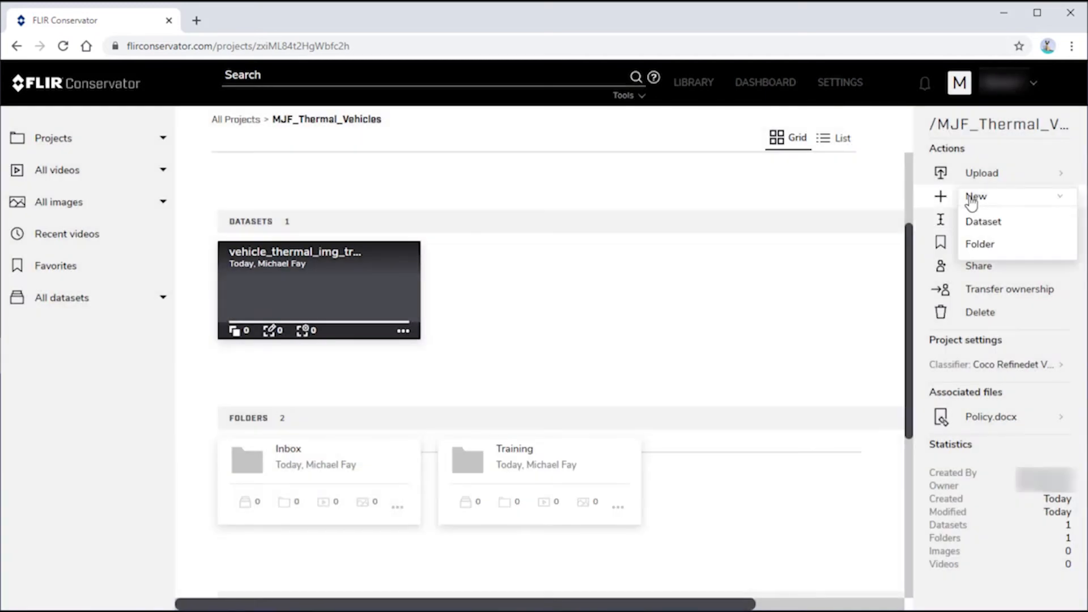
click(976, 244)
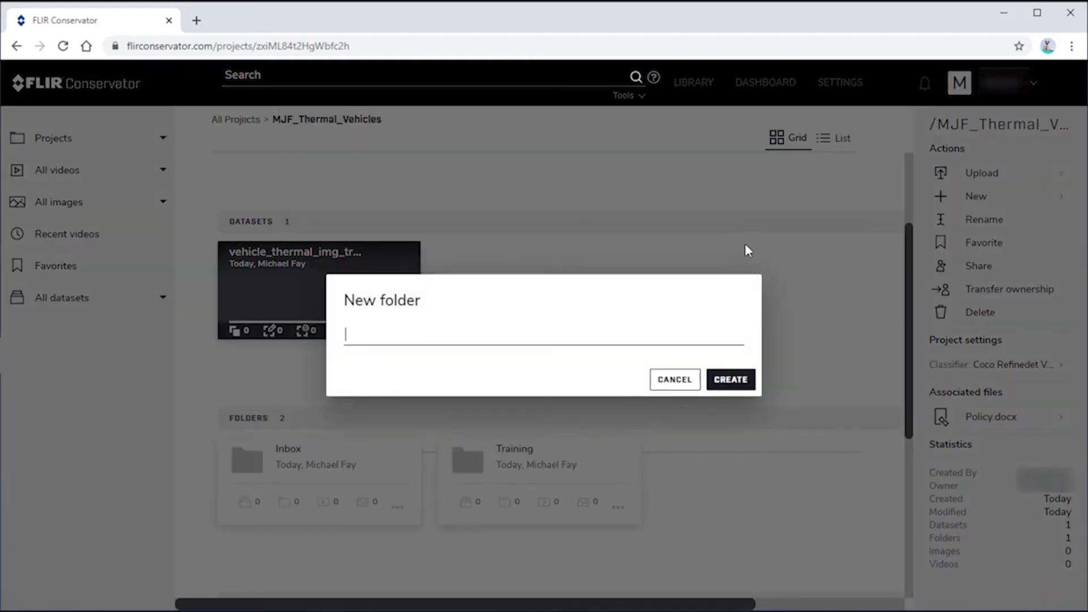
text(Validation)
click(735, 378)
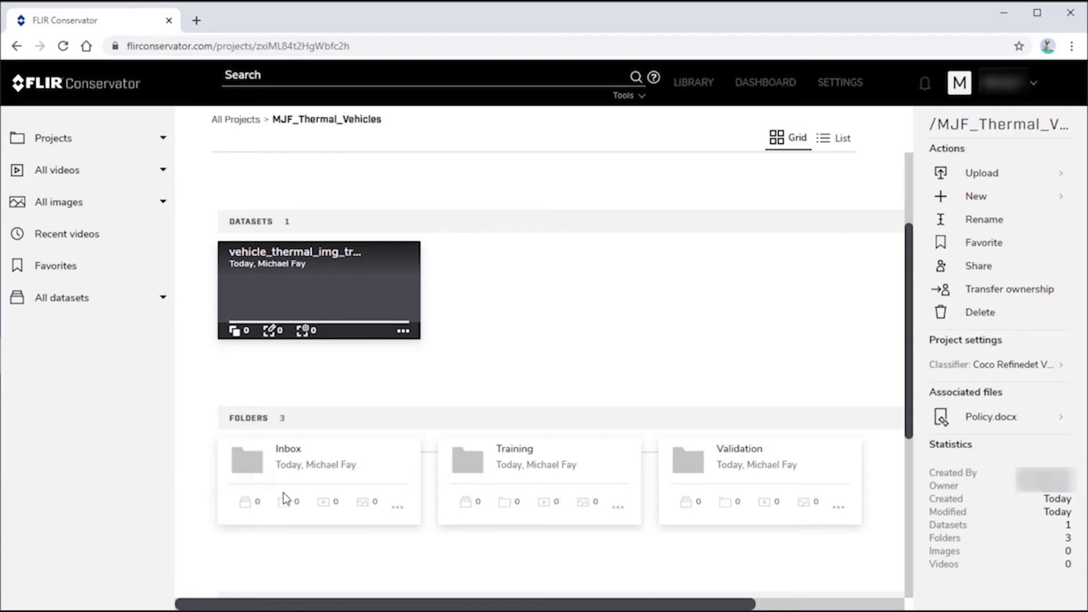
click(301, 460)
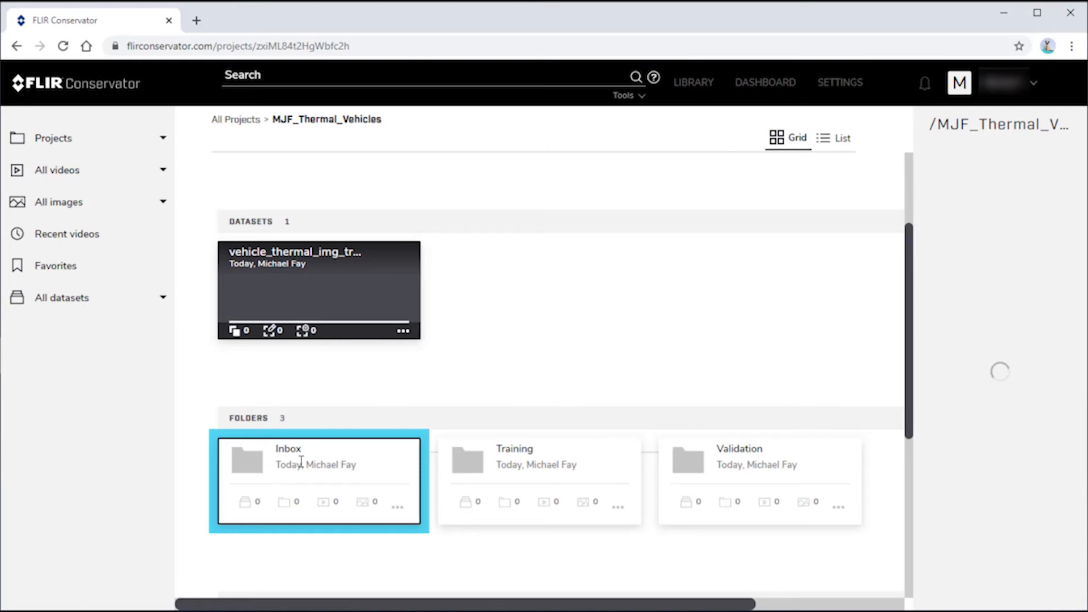
Upload DetroitNight2.zip as a file into the Inbox folder
double_click(300, 461)
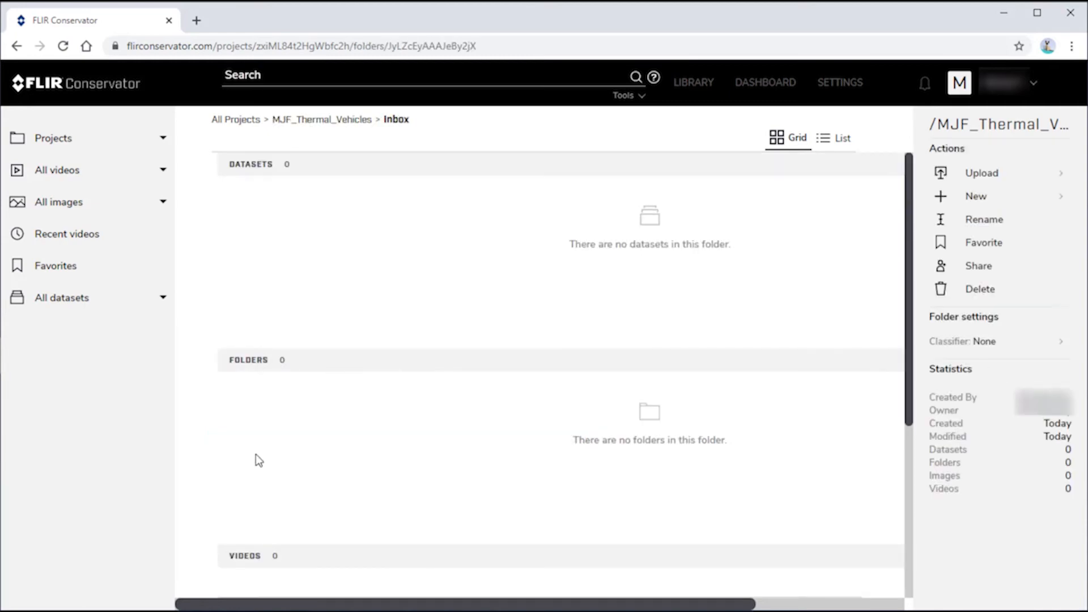
click(991, 178)
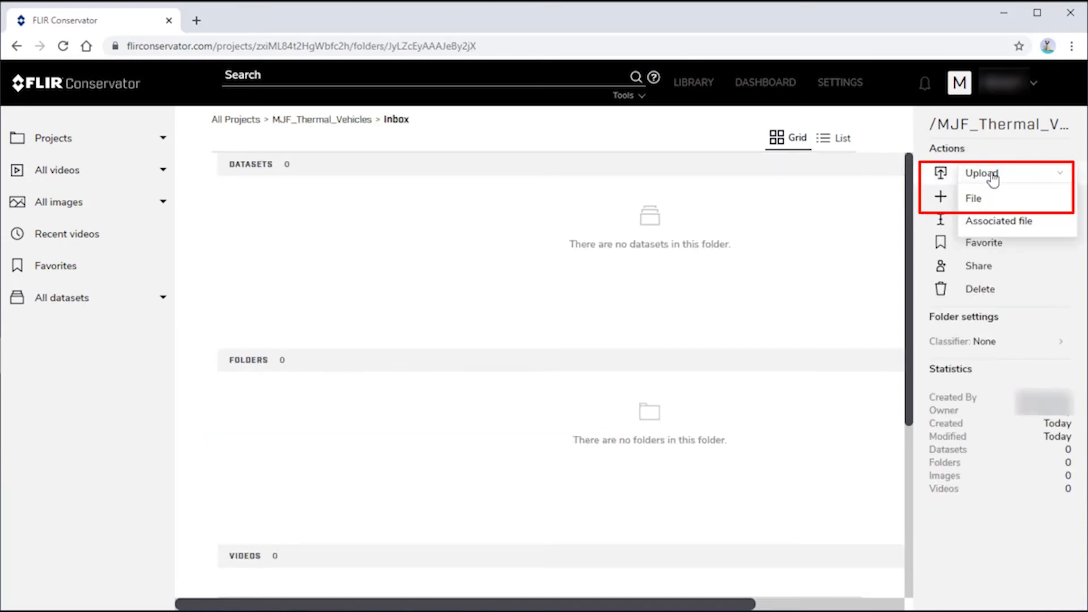
click(971, 202)
click(537, 277)
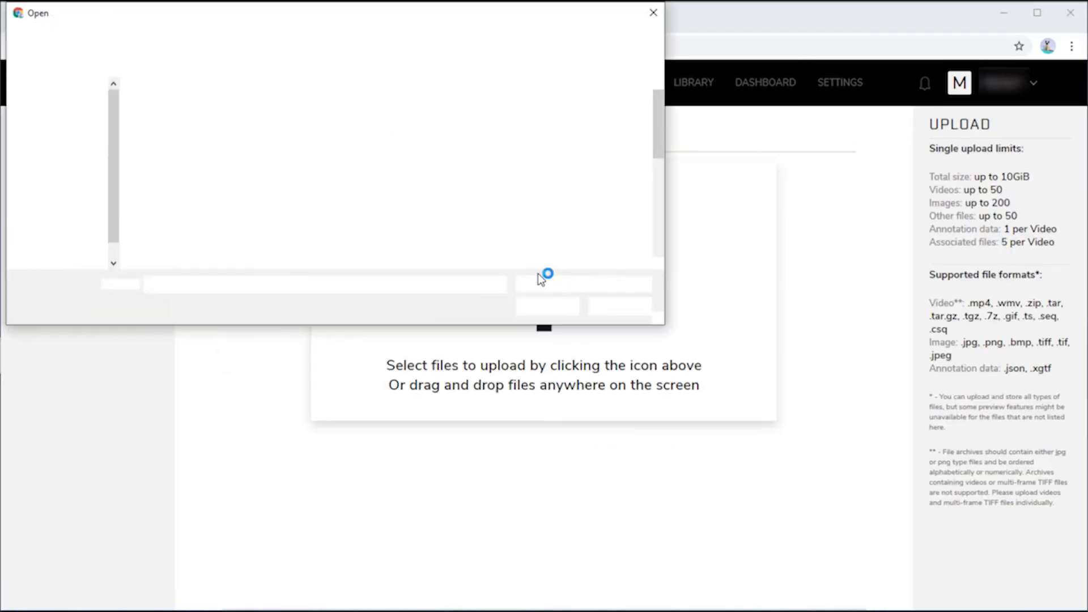
scroll(170, 195, down, 1)
double_click(162, 199)
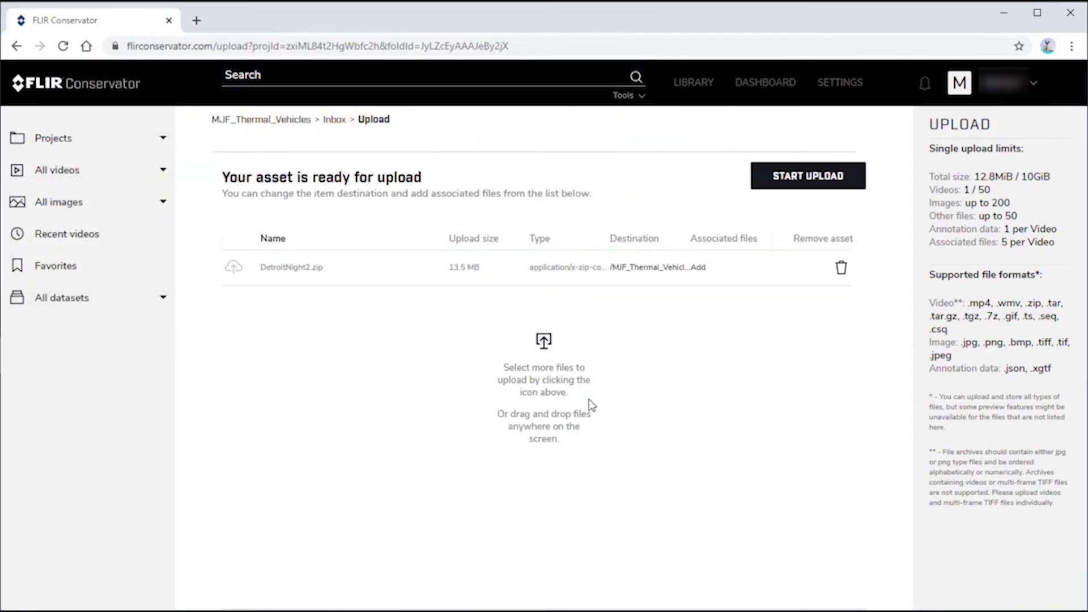
click(802, 176)
Save it as thermal with location 'Detroit, MI', tags 'street, night', description 'Single thermal camera'
click(228, 370)
click(343, 369)
text(Detroit, MI)
key(Tab)
text(street, night)
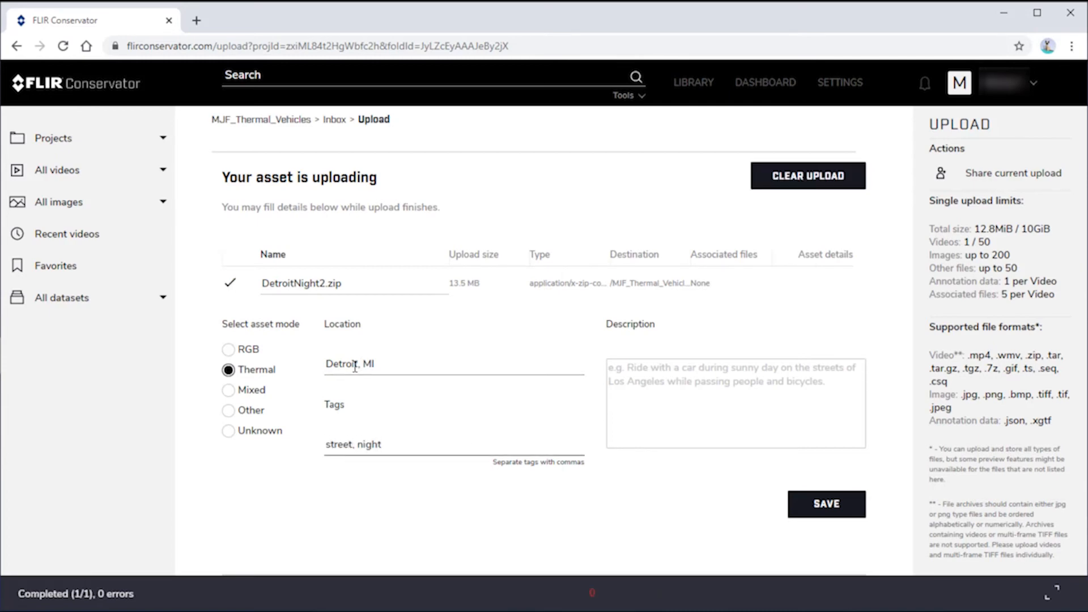
click(654, 383)
text(Single thermal camera)
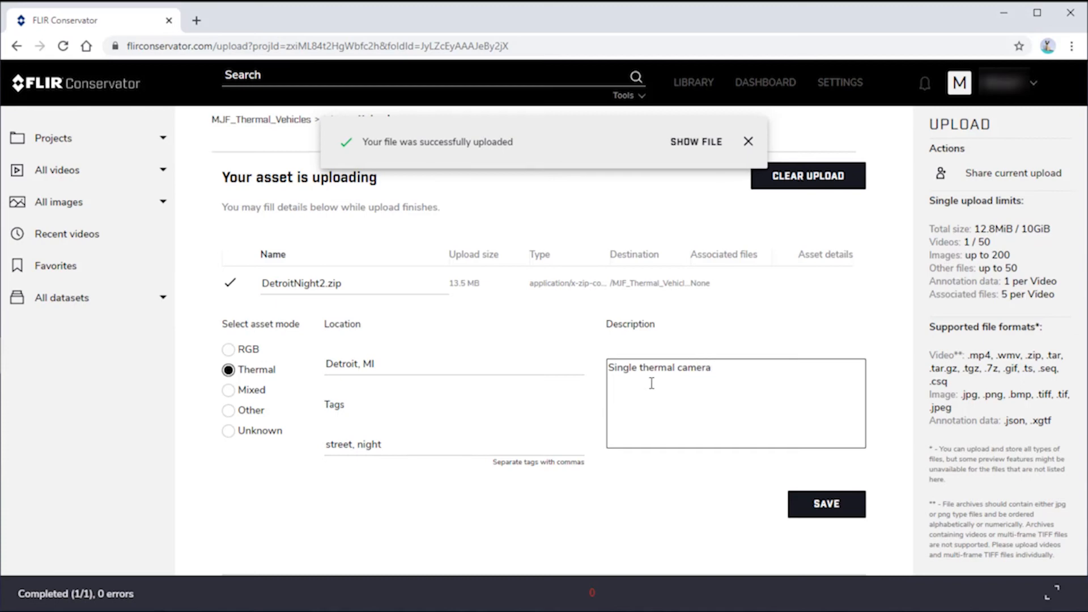
click(813, 509)
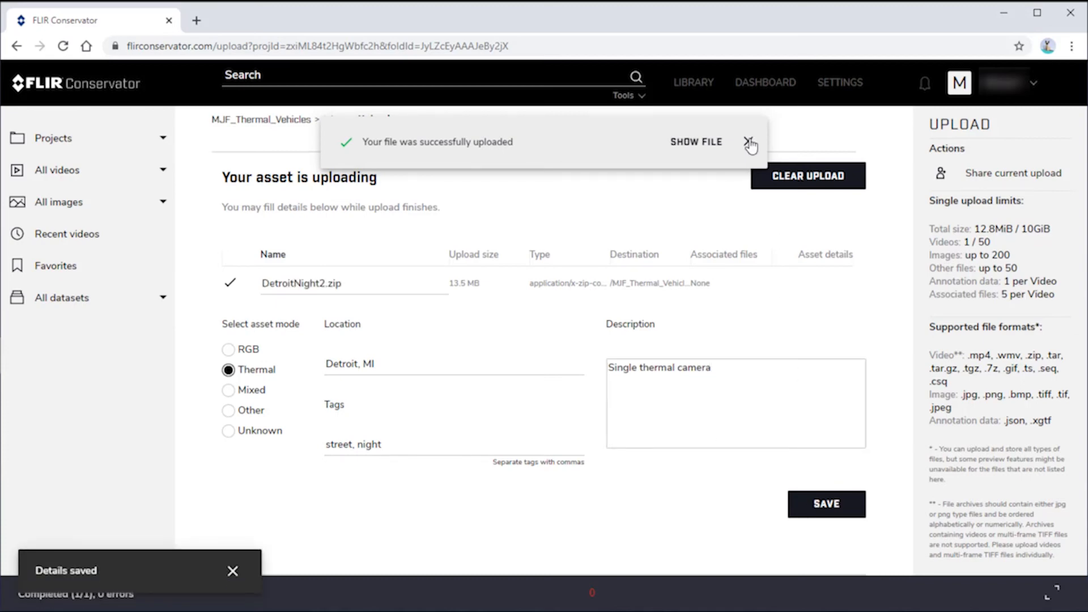
click(748, 142)
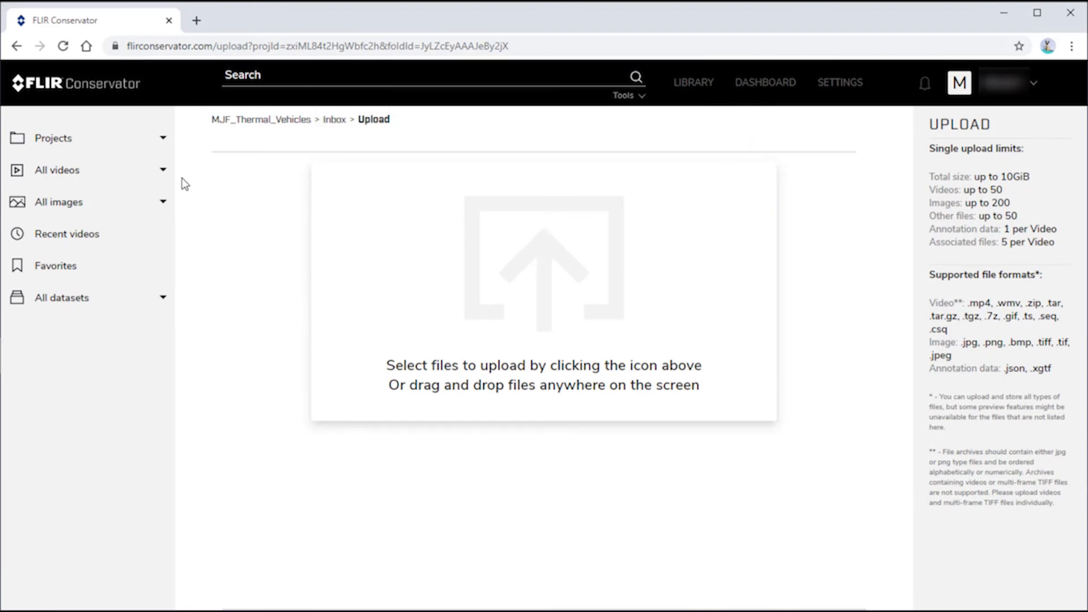
Move DetroitNight2.zip from MJF_Thermal_Vehicles' Inbox into the Training folder
click(162, 139)
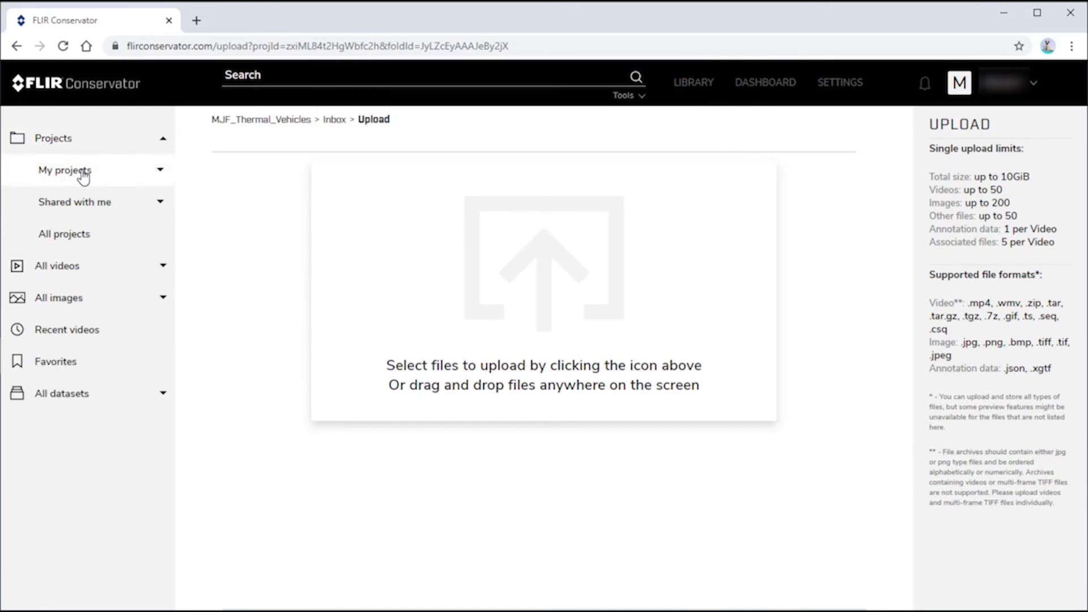
click(157, 171)
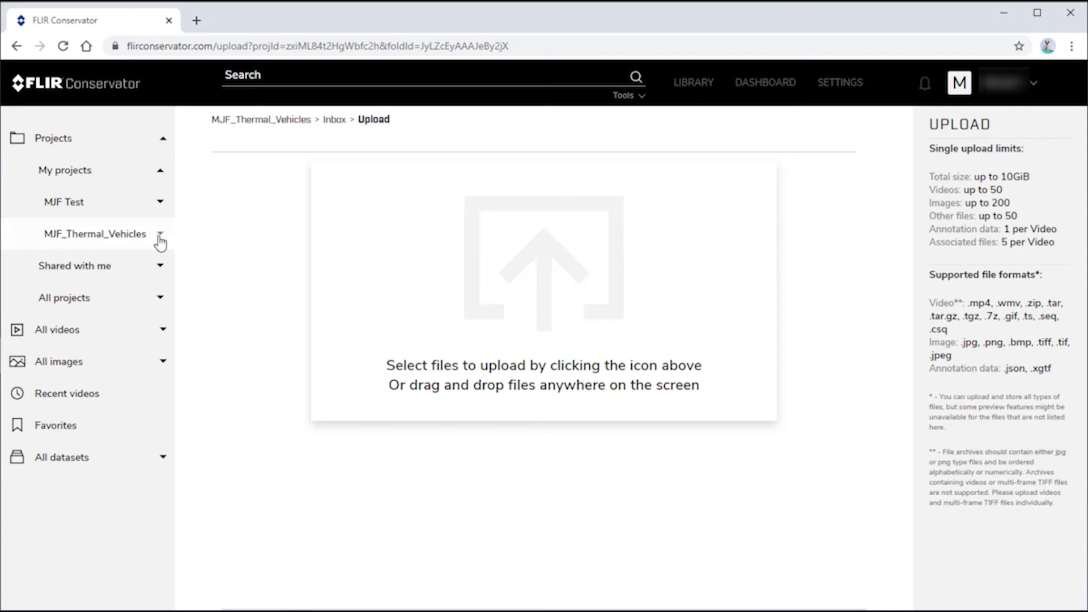
click(160, 234)
click(62, 271)
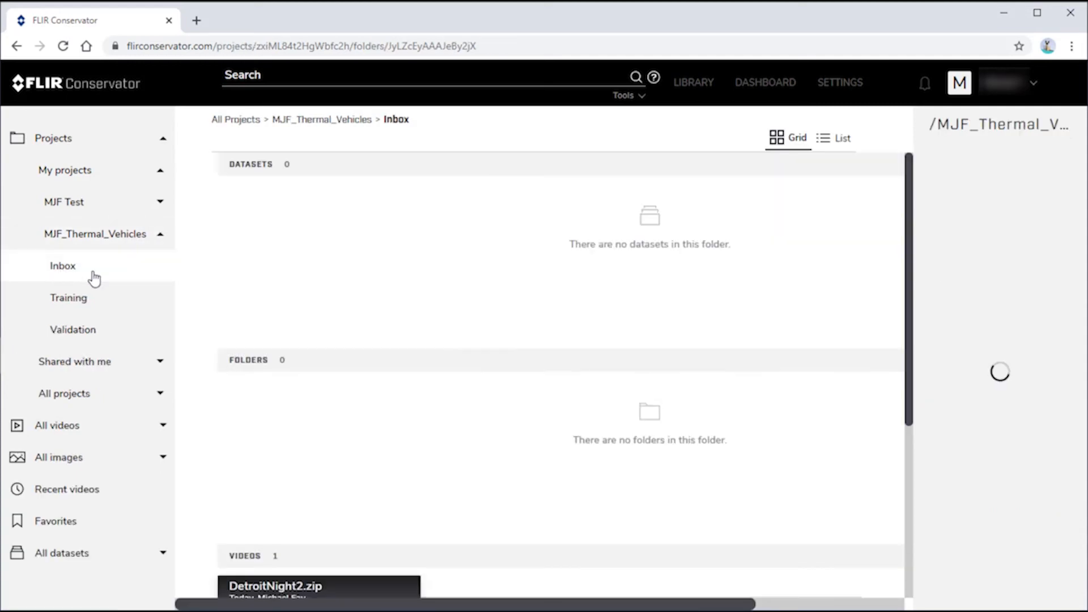
scroll(296, 283, down, 4)
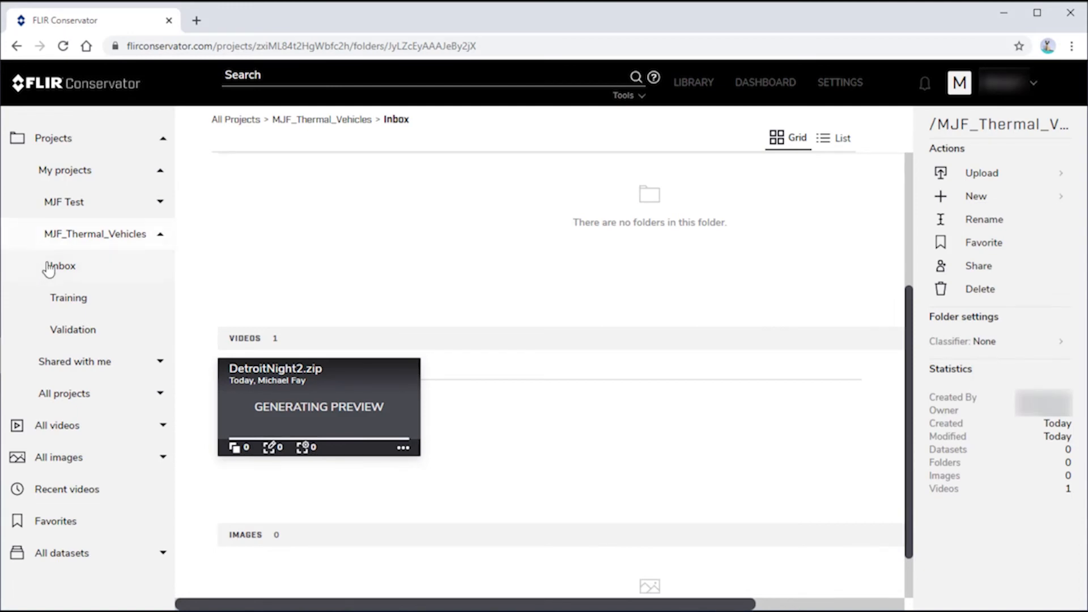
drag(294, 403, 77, 299)
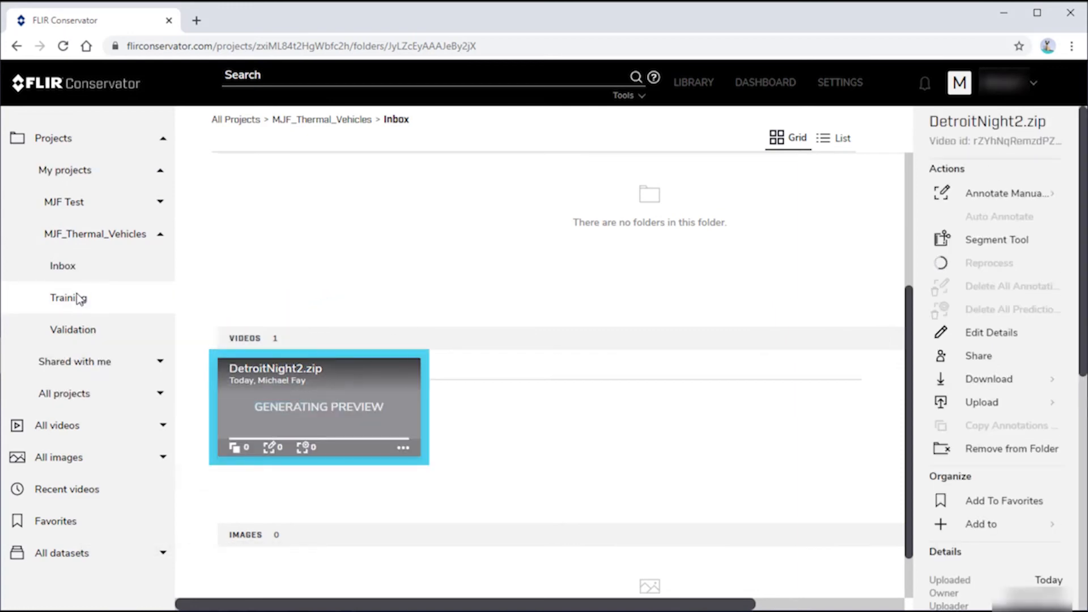
Create a 'Night' subfolder inside Training and open it
click(77, 300)
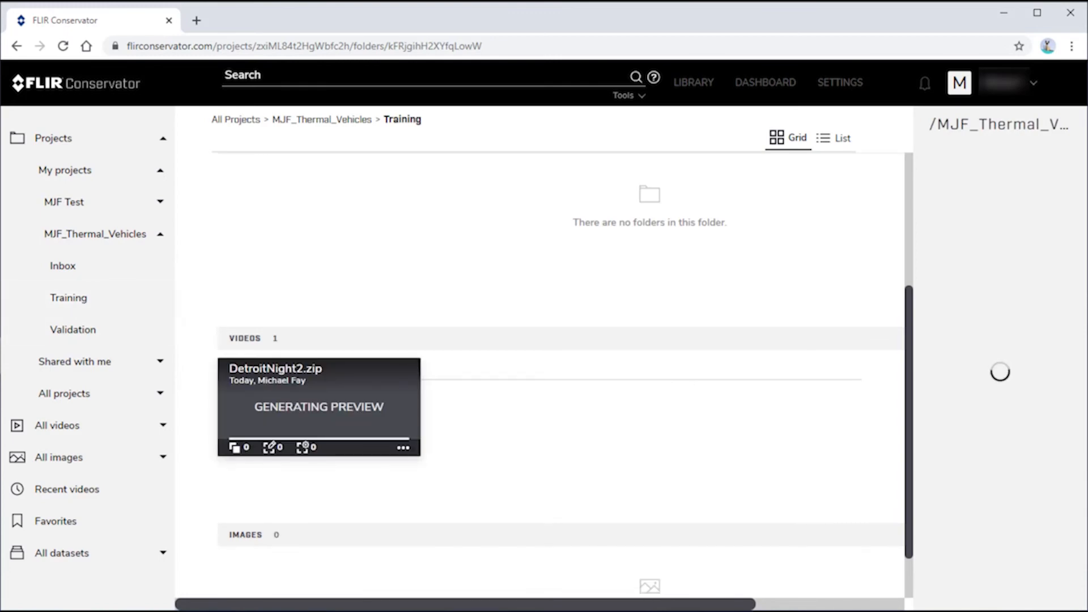
click(976, 196)
click(982, 242)
text(Night)
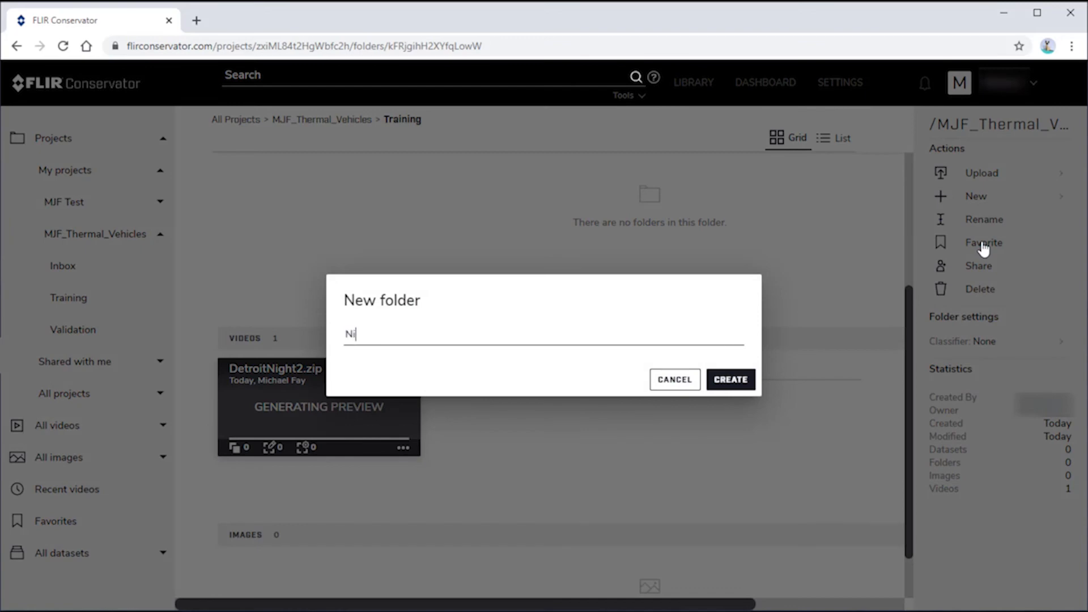
click(730, 379)
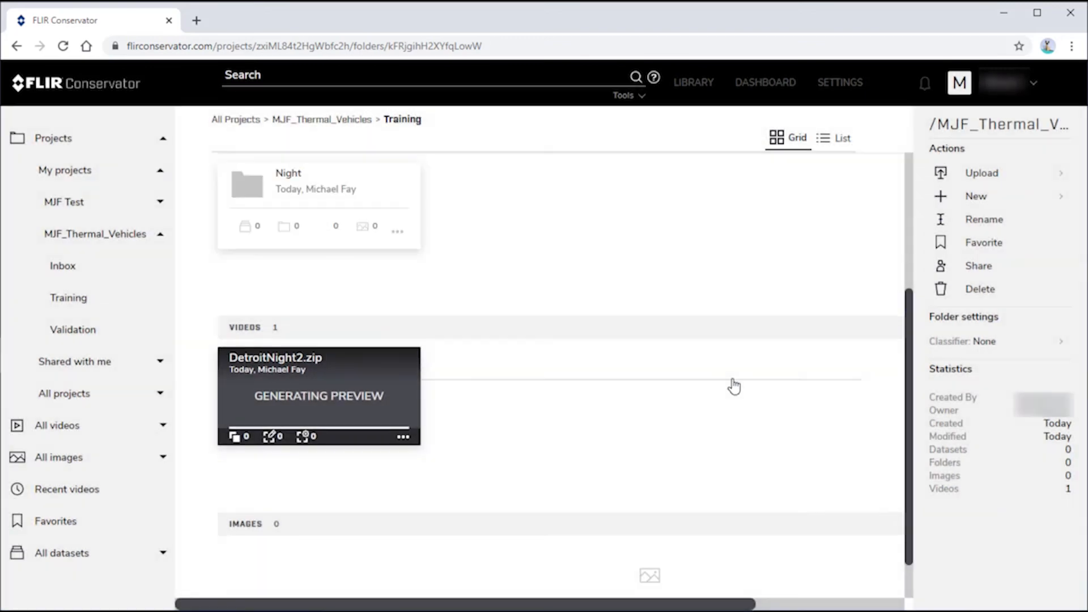
click(69, 331)
drag(71, 333, 71, 368)
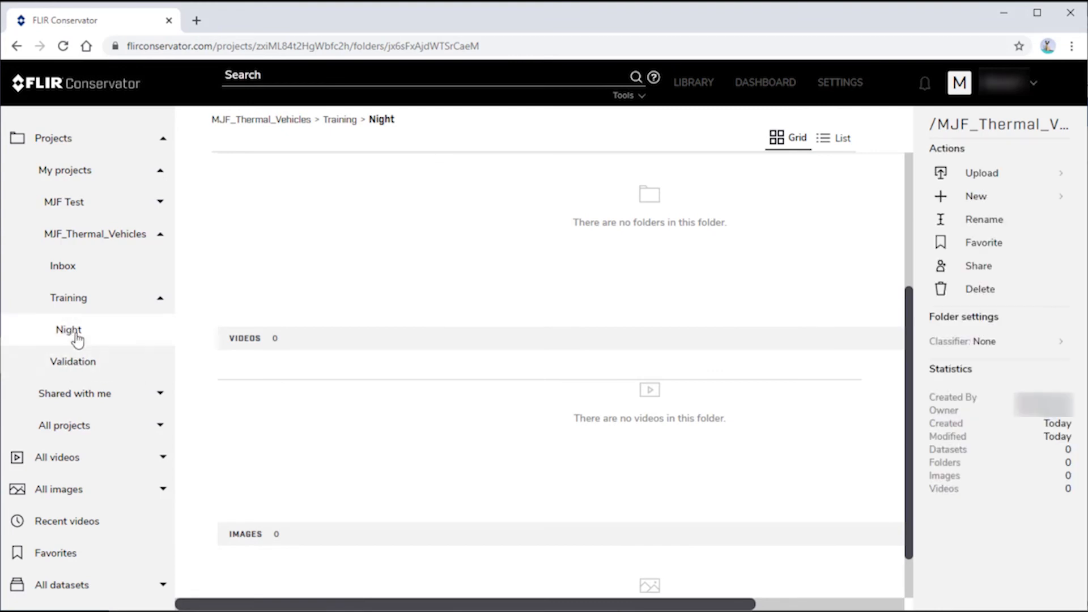
Copy DetroitNight2.zip from the Training folder into the MJF Test project
click(75, 367)
drag(74, 369, 80, 304)
click(80, 303)
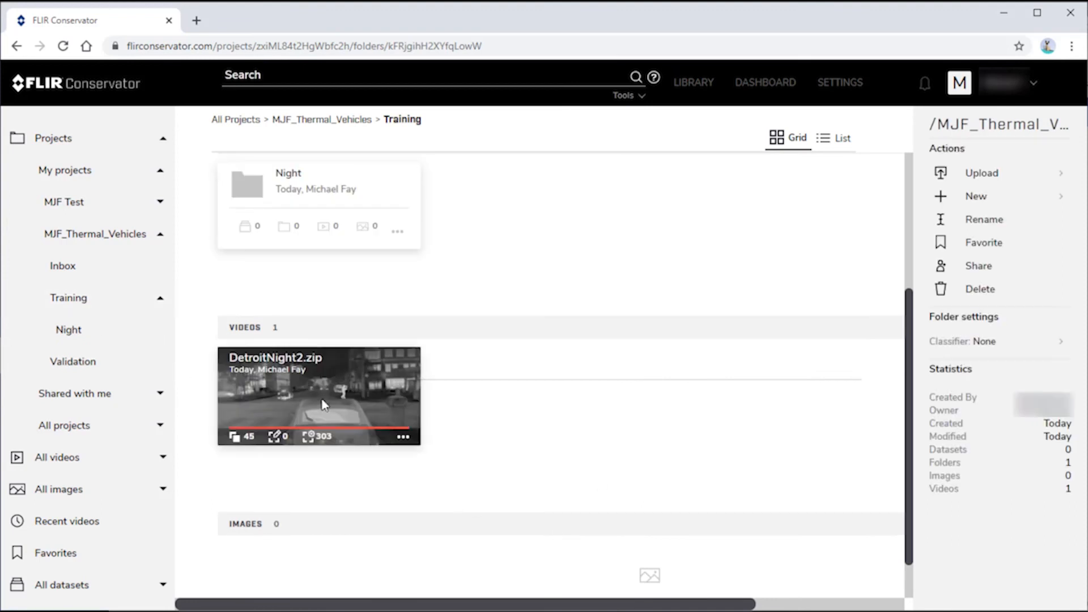
click(294, 384)
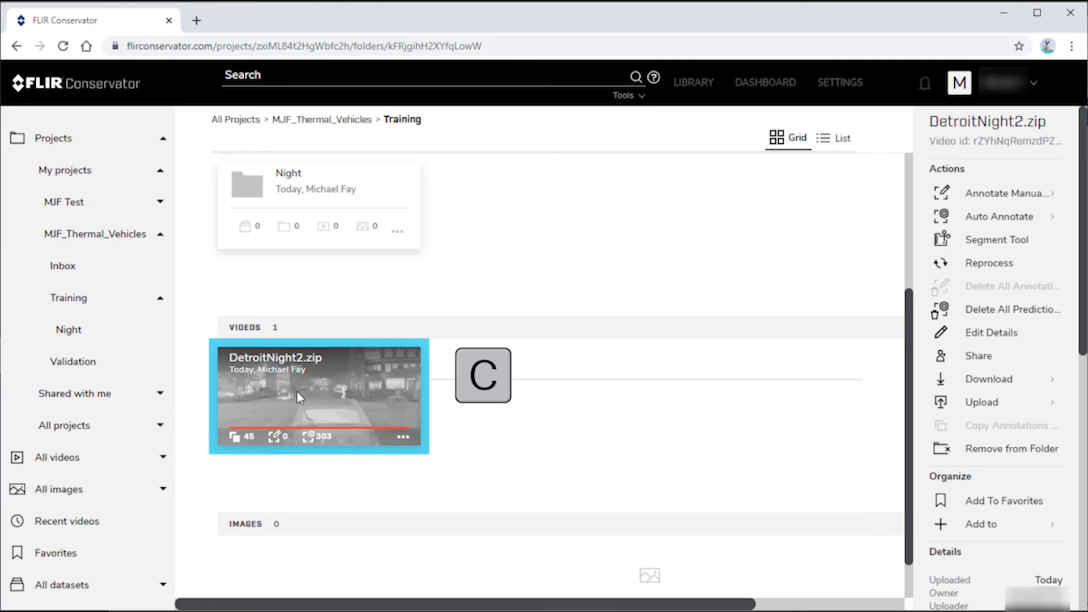
drag(297, 394, 105, 216)
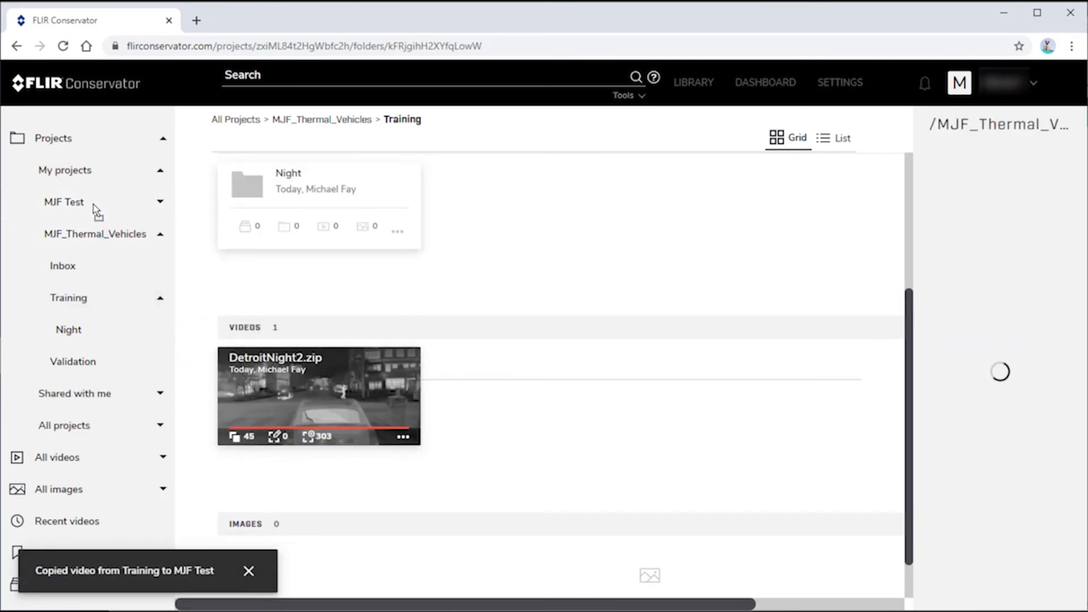
Confirm DetroitNight2.zip in MJF Test, then advance to the folder hierarchy slide
click(159, 202)
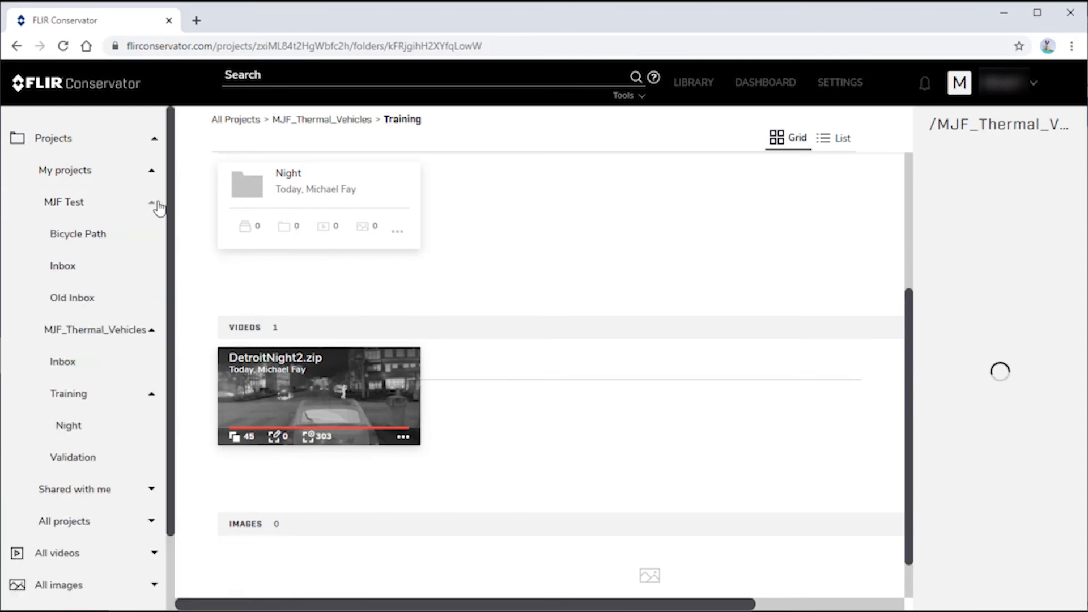
click(93, 208)
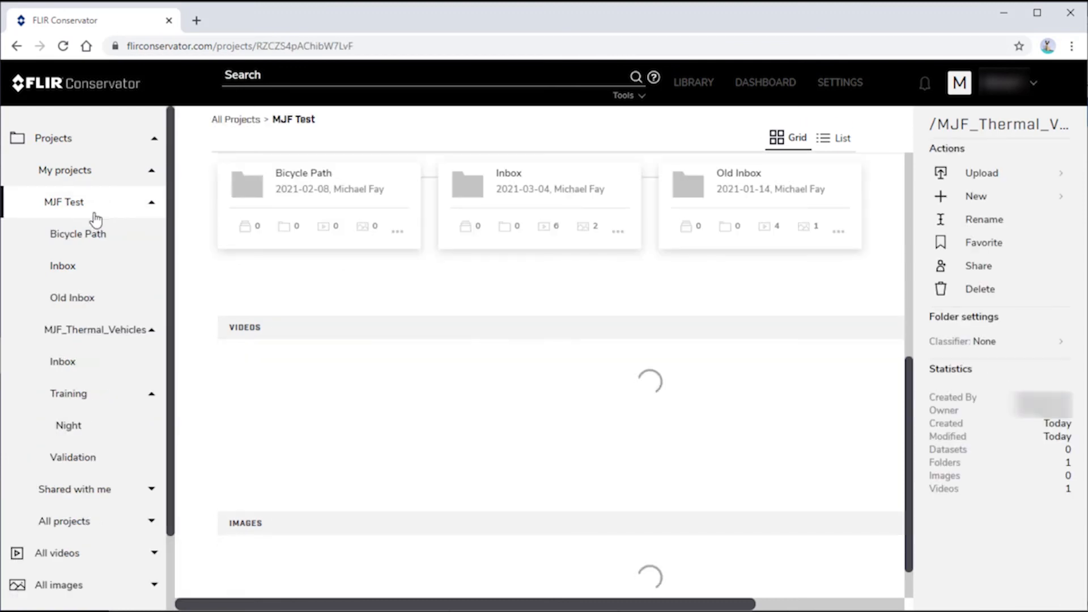
click(285, 392)
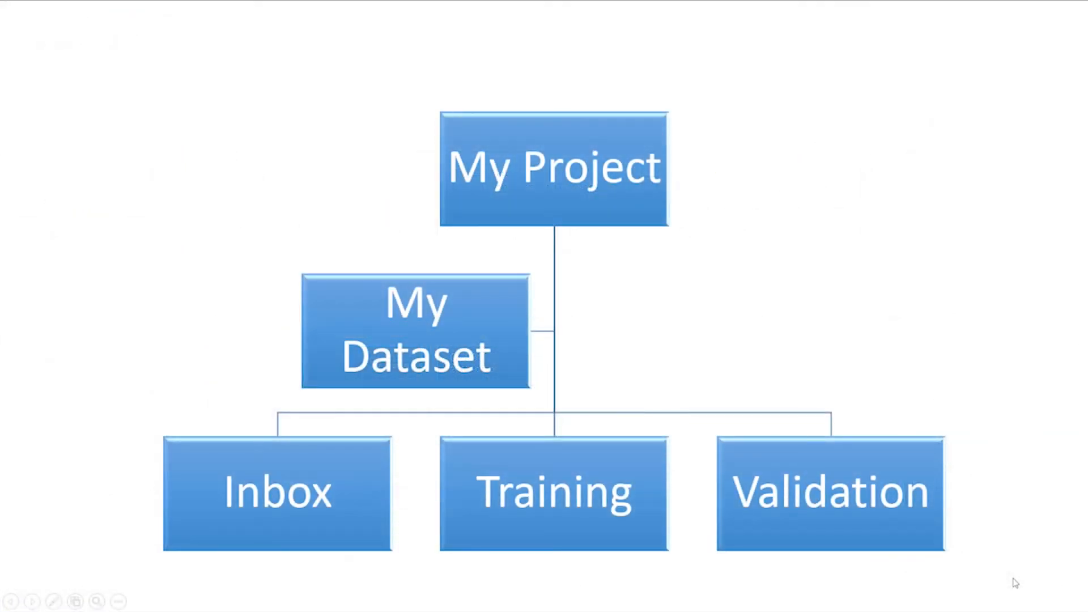
click(1015, 583)
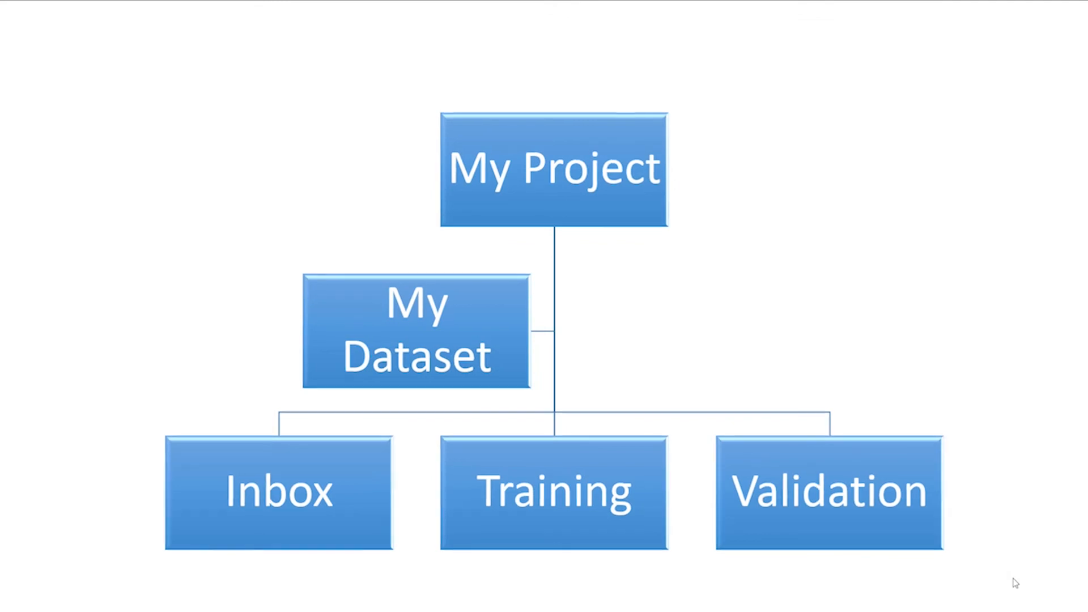